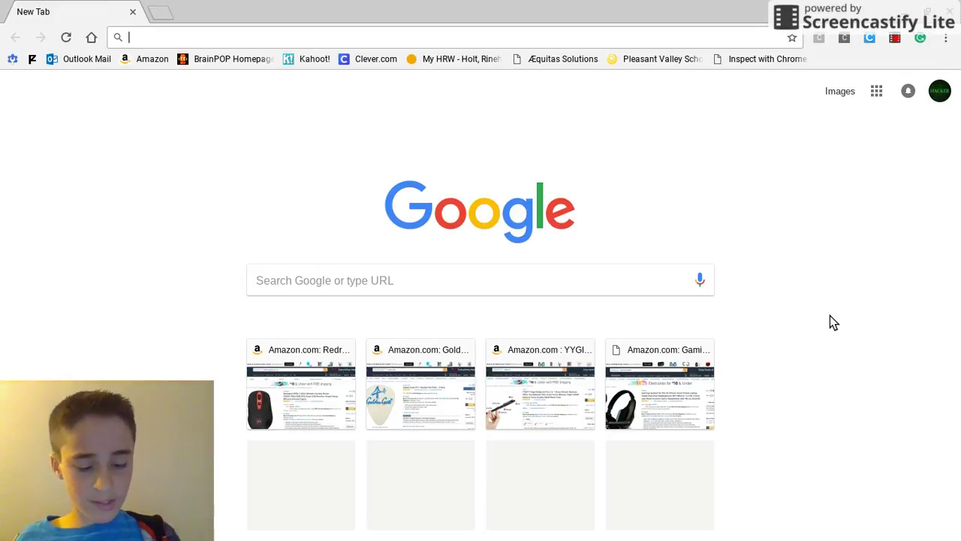
Browse the keyboard shortcut reference's modifier sets to find the new incognito window shortcut.
{"action": "key", "text": "ctrl+alt+slash"}
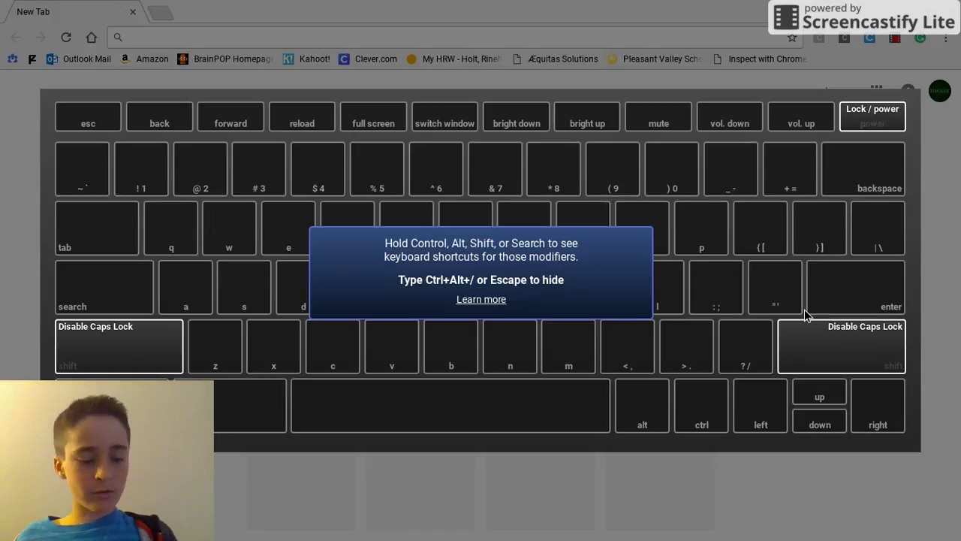
{"action": "key", "text": "ctrl"}
{"action": "key", "text": "ctrl+shift"}
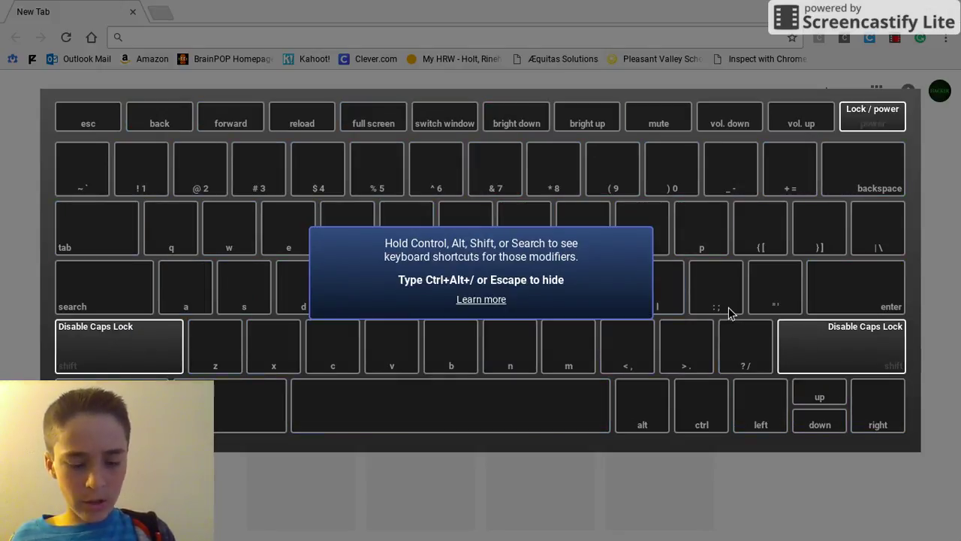
{"action": "key", "text": "ctrl"}
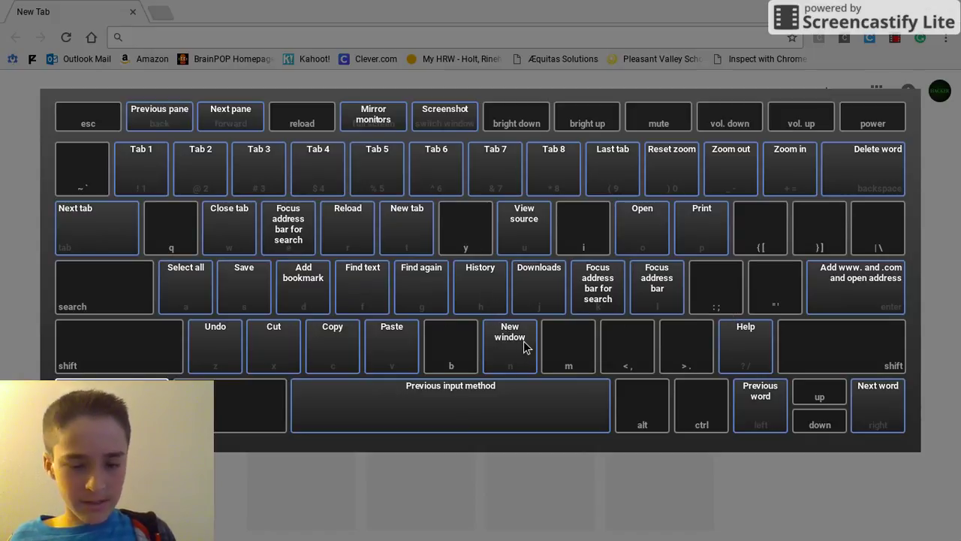
{"action": "key", "text": "alt"}
{"action": "key", "text": "shift"}
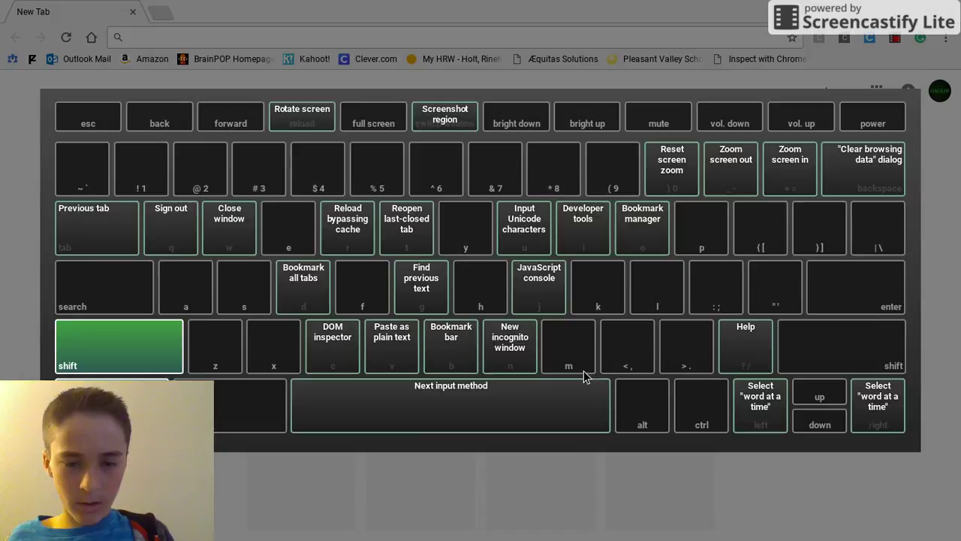
{"action": "key", "text": "shift"}
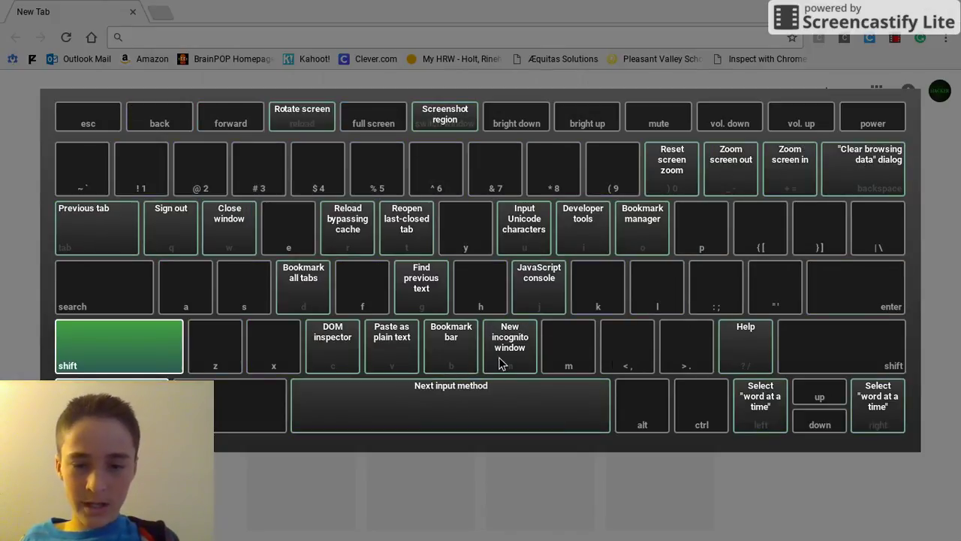
{"action": "key", "text": "alt"}
{"action": "key", "text": "ctrl+alt+slash"}
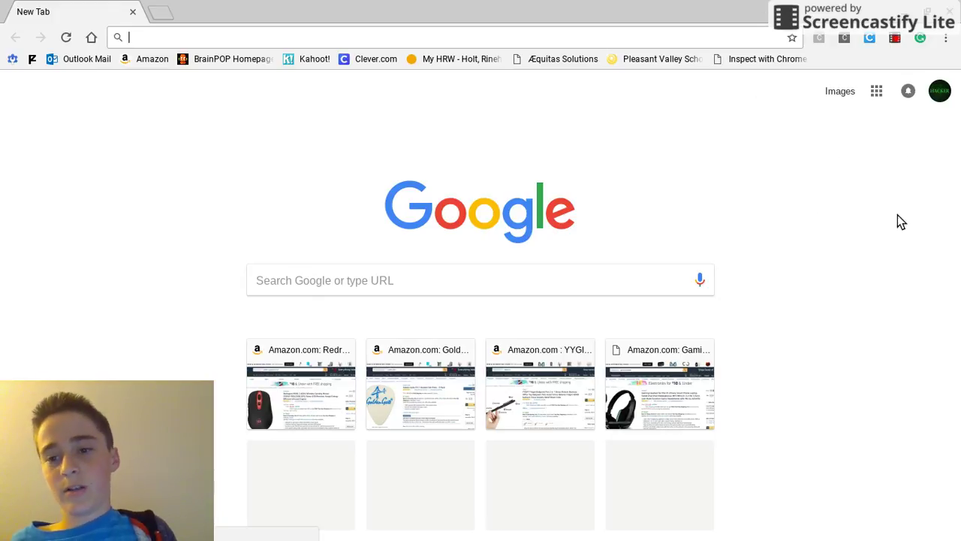
Run dmesg in the crosh developer shell, then close the shell tab.
{"action": "key", "text": "ctrl+alt+t"}
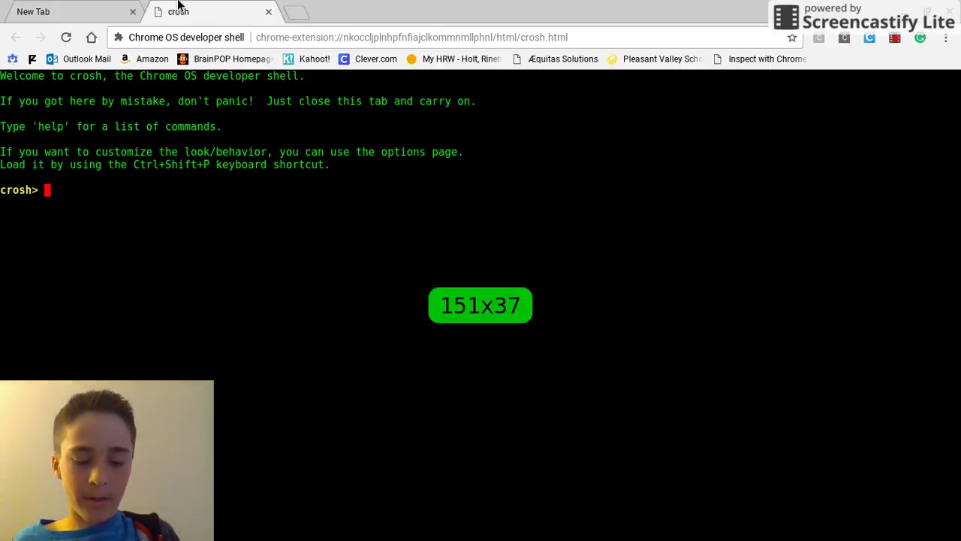
{"action": "type", "text": "dmesg"}
{"action": "key", "text": "Return"}
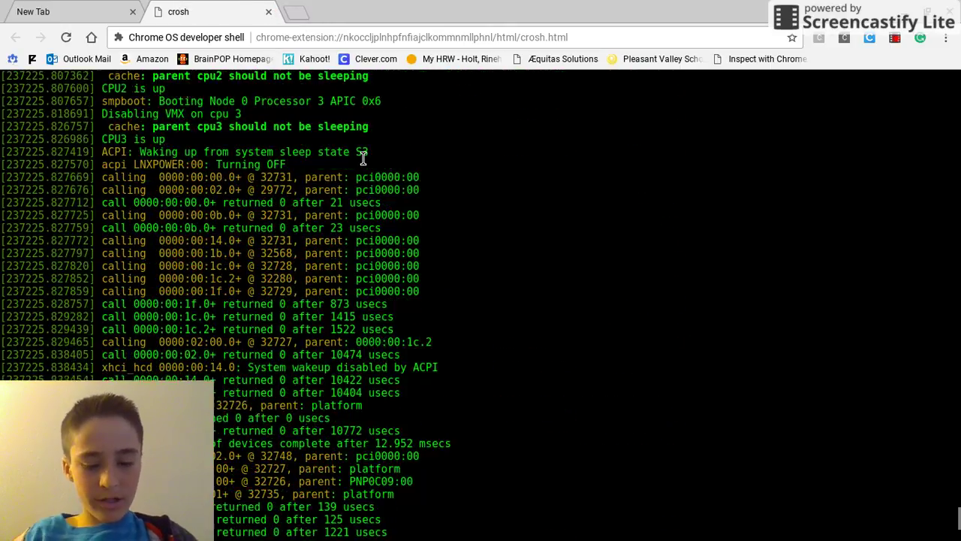
{"action": "key", "text": "ctrl+w"}
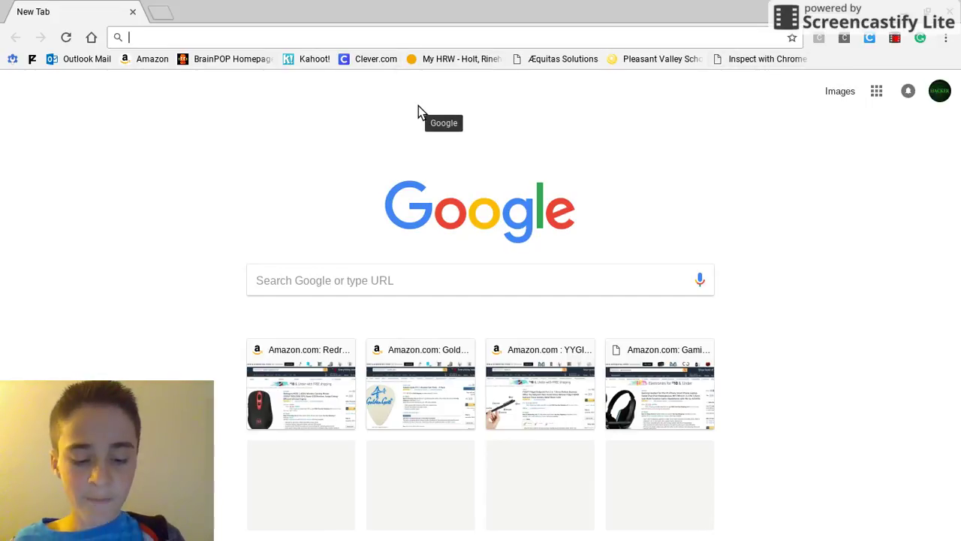
Enter chrome://inspect/other in the address bar, correcting the 'chrmoe' misspelling.
{"action": "type", "text": "chrmoe"}
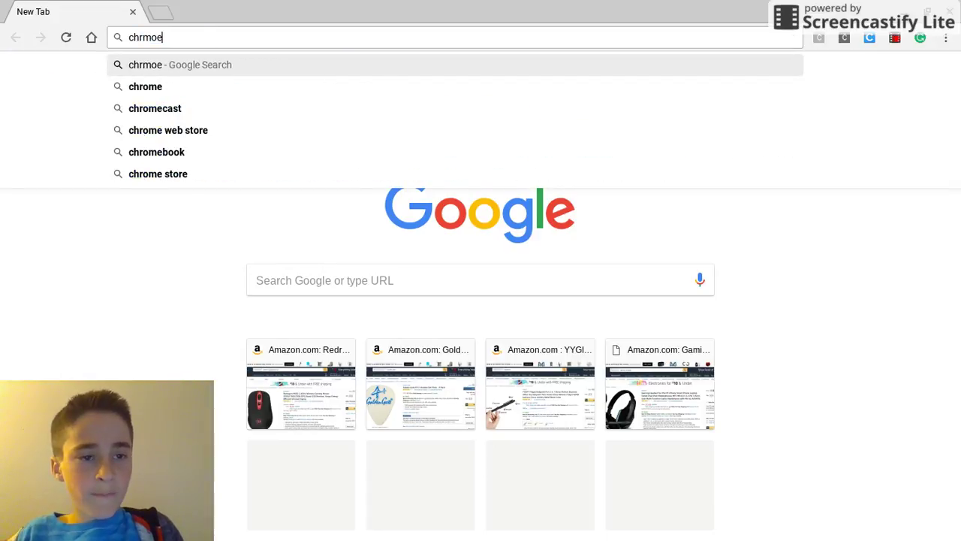
{"action": "key", "text": "BackSpace"}
{"action": "key", "text": "BackSpace"}
{"action": "key", "text": "BackSpace"}
{"action": "key", "text": "BackSpace"}
{"action": "type", "text": "rome"}
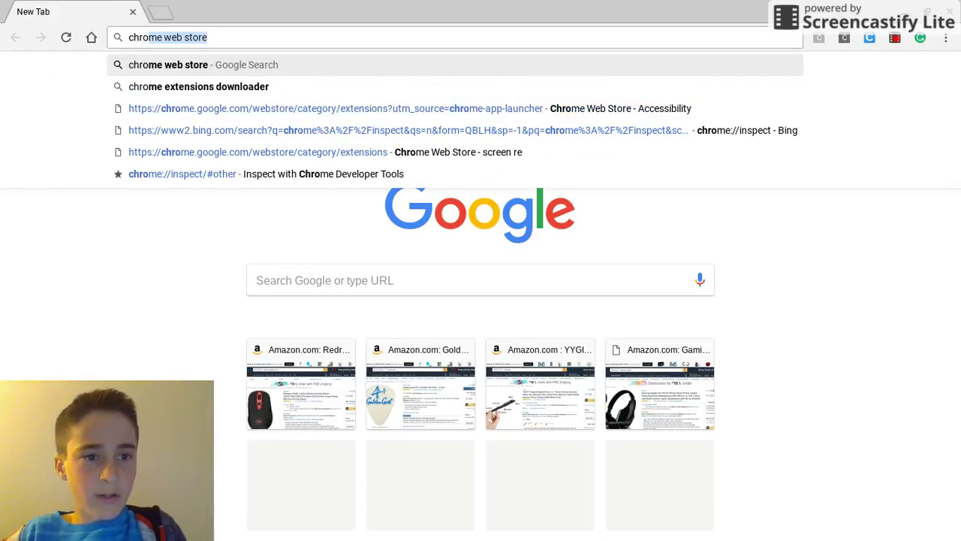
{"action": "type", "text": ":"}
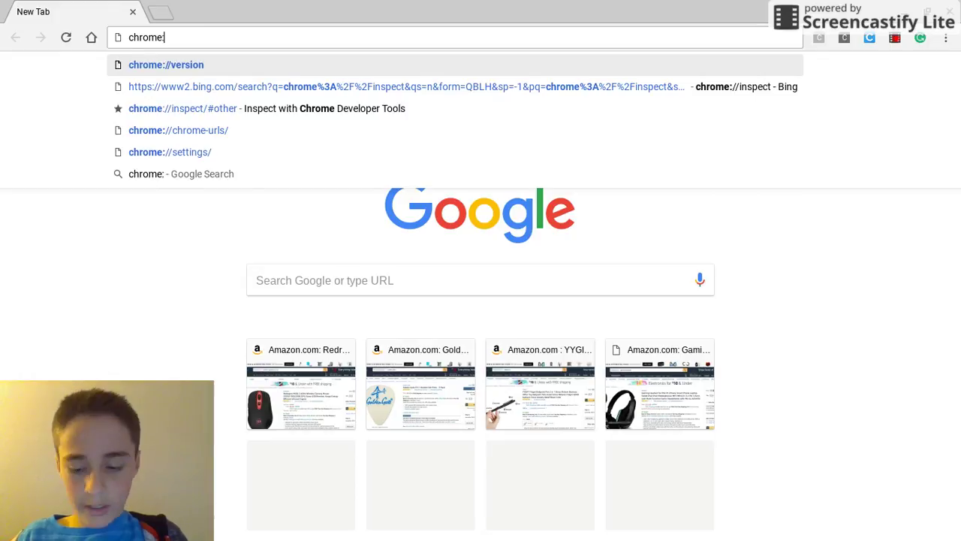
{"action": "type", "text": "//"}
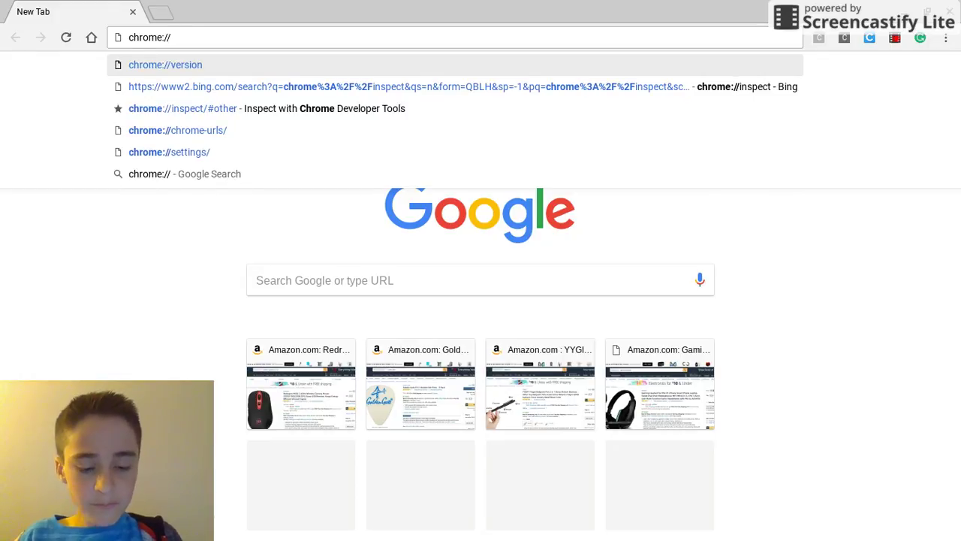
{"action": "type", "text": "inspect"}
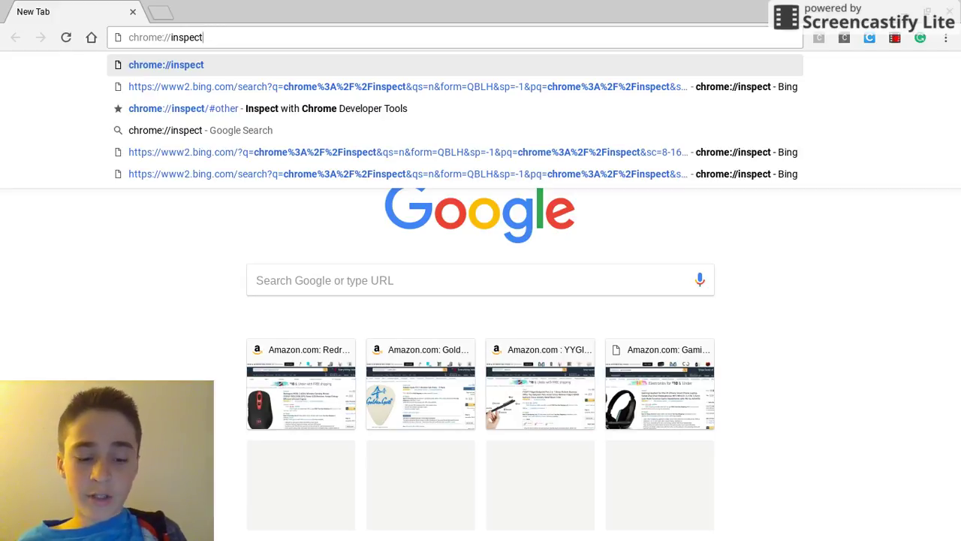
{"action": "type", "text": "/"}
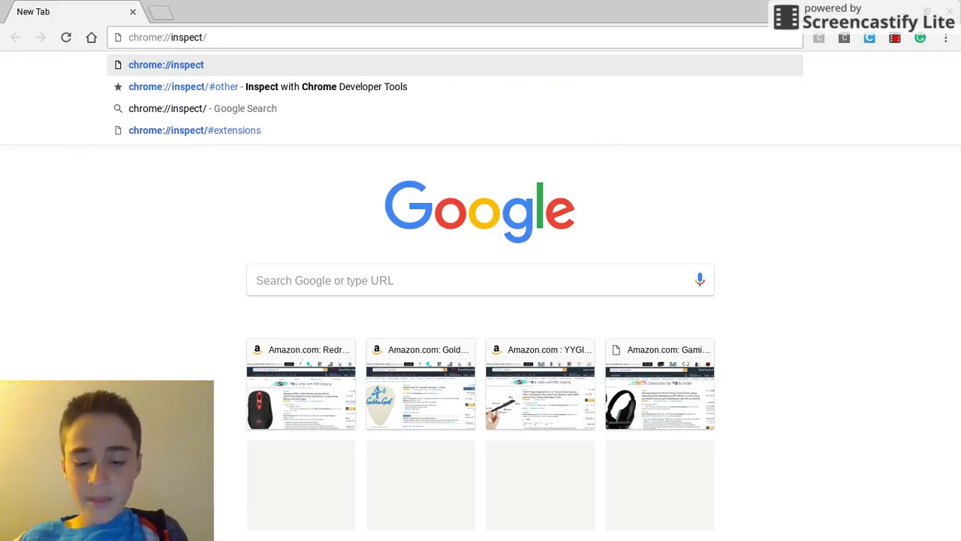
{"action": "type", "text": "other"}
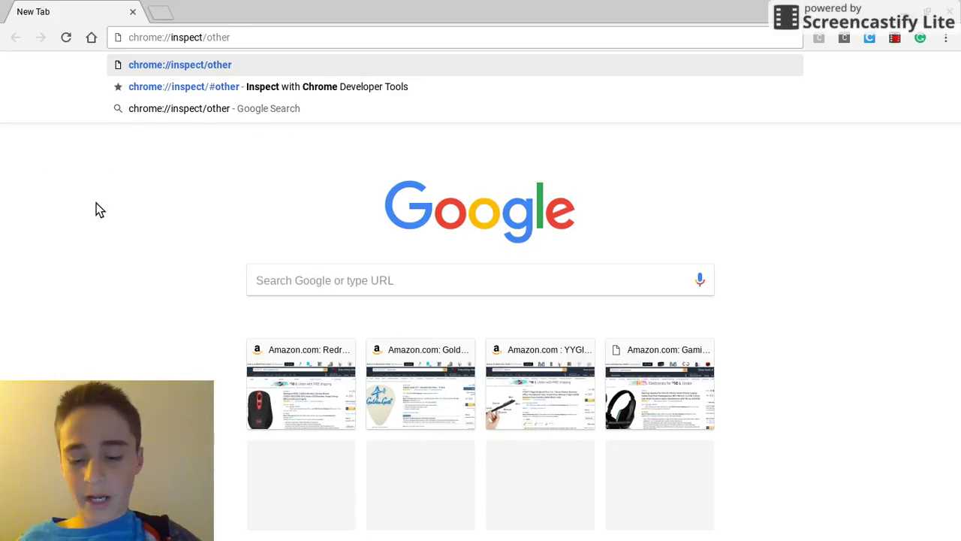
{"action": "key", "text": "Return"}
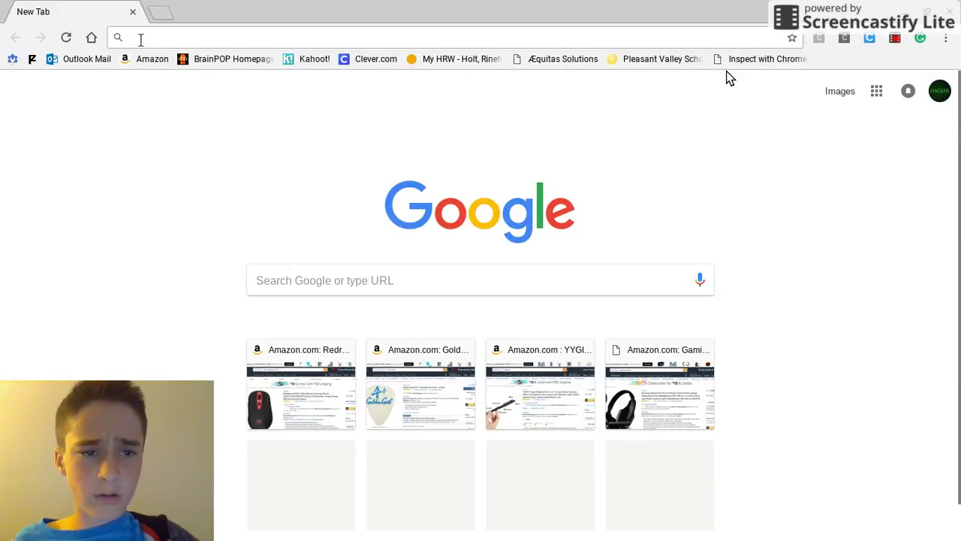
Retype chrome://inspect/other without the stray period and load it again.
{"action": "type", "text": "chrome"}
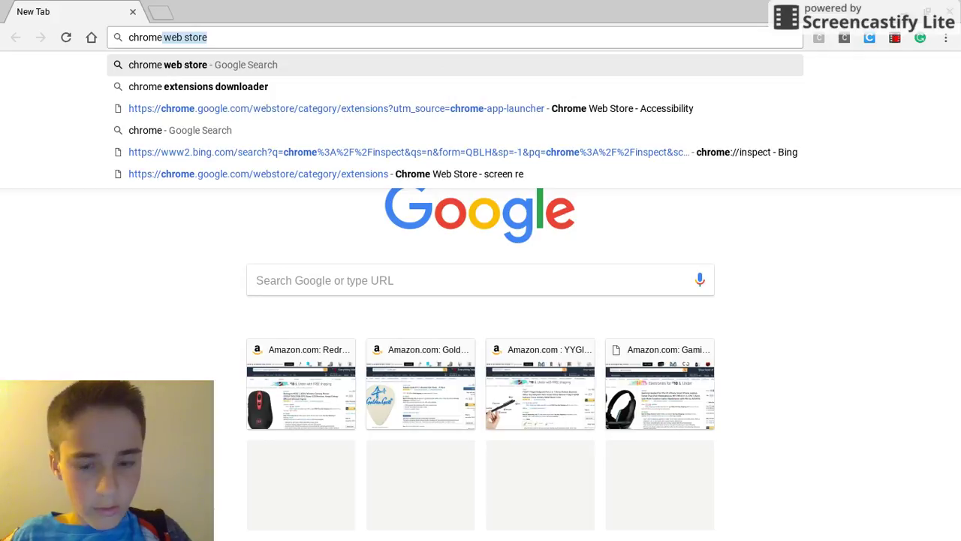
{"action": "type", "text": "://inspect."}
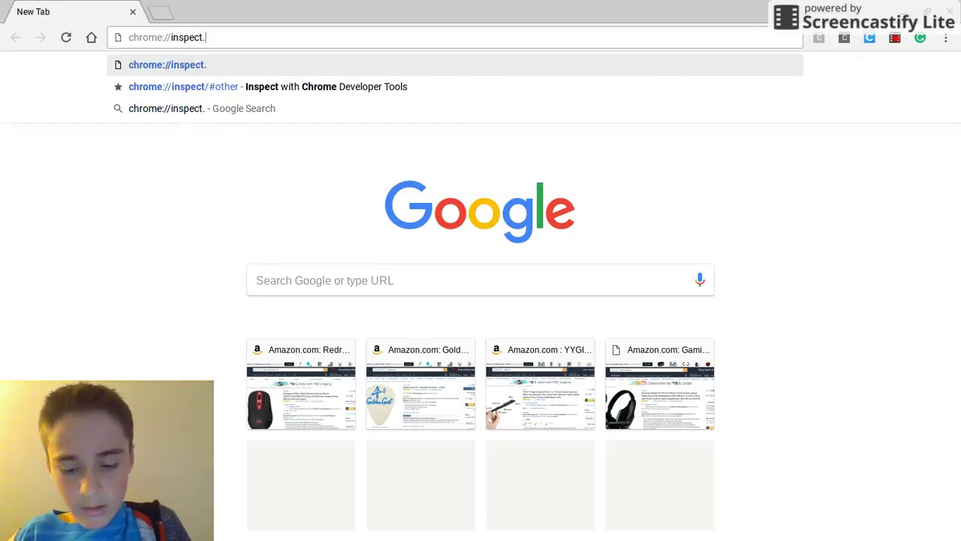
{"action": "key", "text": "BackSpace"}
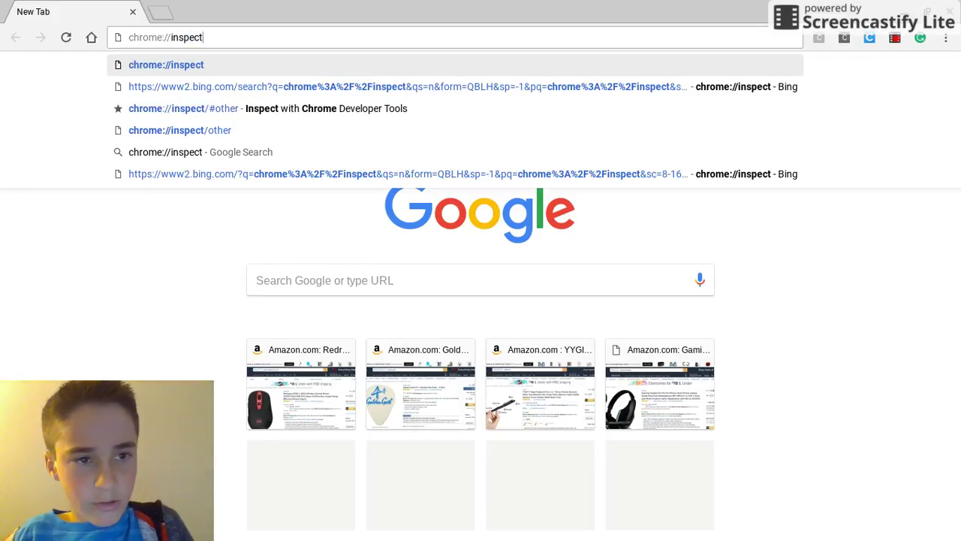
{"action": "type", "text": "/other"}
{"action": "key", "text": "Return"}
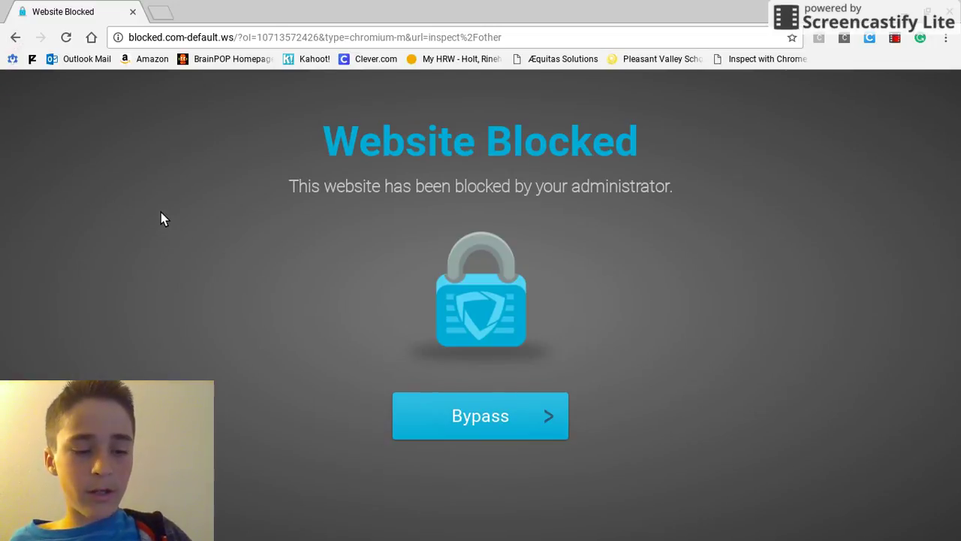
Go back to chrome://inspect/#other, inspect the lock screen target, and move DevTools down-left.
{"action": "left_click", "coordinate": [11, 41]}
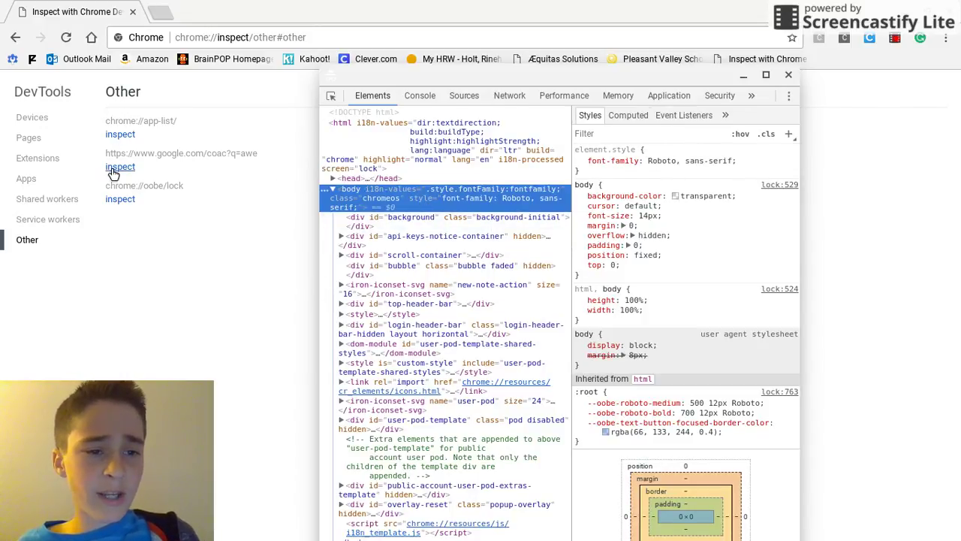
{"action": "left_click", "coordinate": [113, 168]}
{"action": "left_click", "coordinate": [113, 135]}
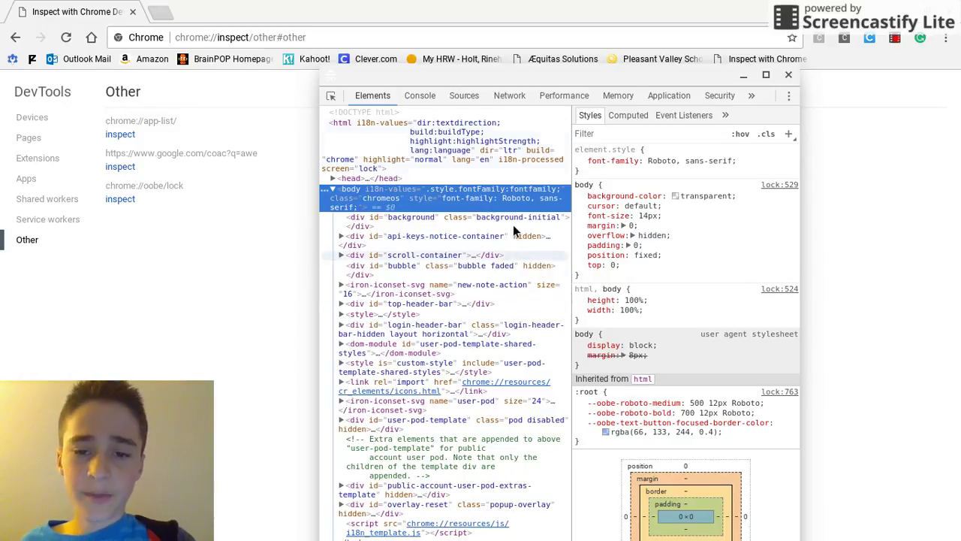
{"action": "left_click_drag", "start_coordinate": [642, 73], "coordinate": [612, 93]}
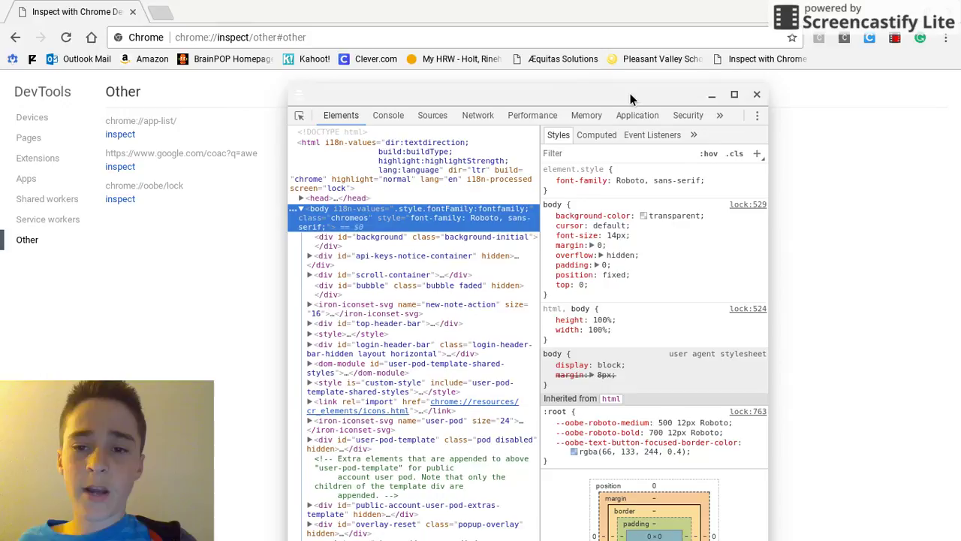
{"action": "right_click", "coordinate": [630, 98]}
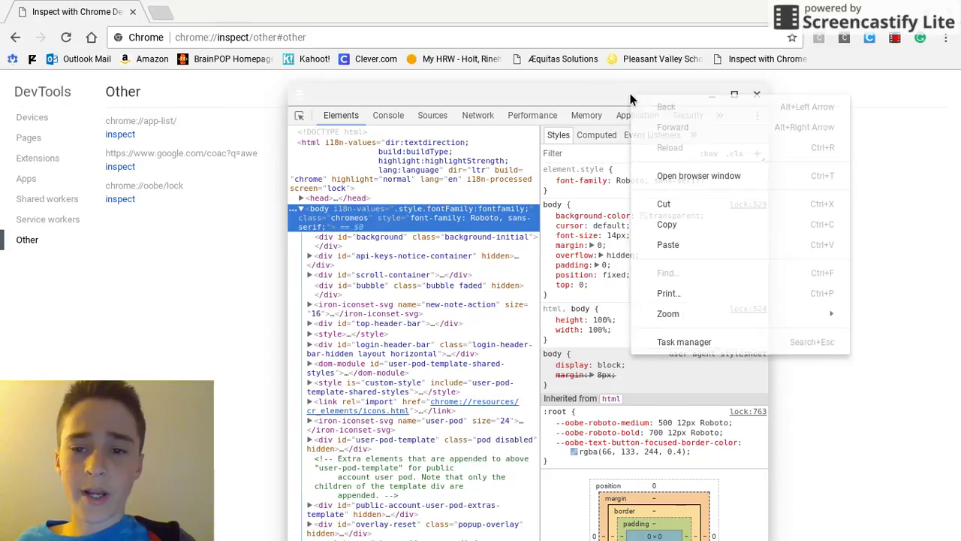
Open a new incognito window and Alt+Tab until it is in front.
{"action": "left_click", "coordinate": [686, 178]}
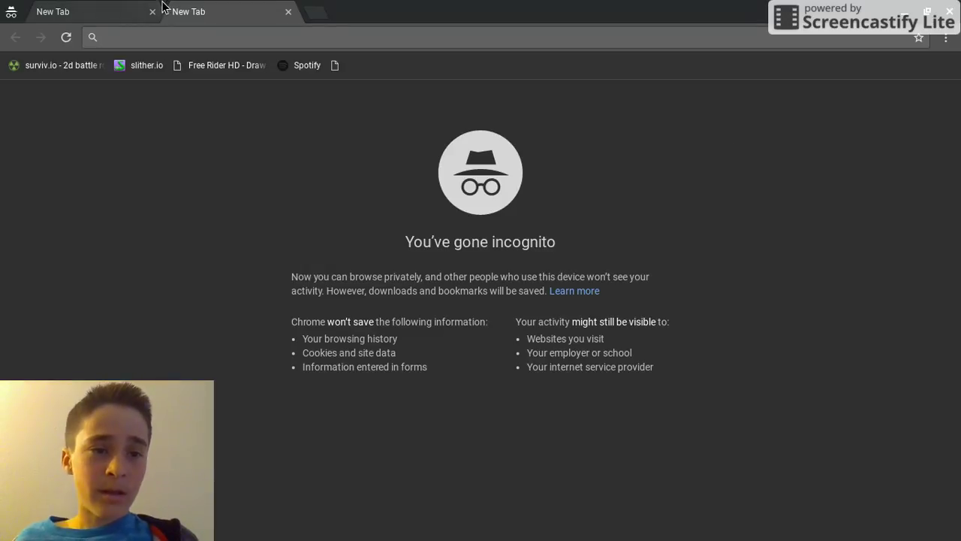
{"action": "key", "text": "alt+Tab"}
{"action": "key", "text": "alt+Tab"}
{"action": "key", "text": "alt+Tab"}
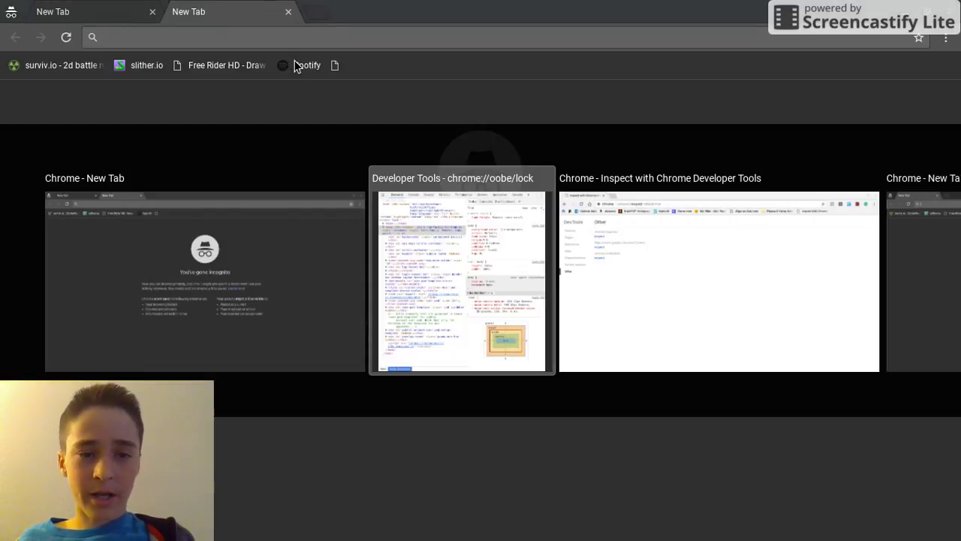
{"action": "key", "text": "alt+Tab"}
{"action": "key", "text": "alt+Tab"}
{"action": "key", "text": "alt+Tab"}
{"action": "key", "text": "alt+Tab"}
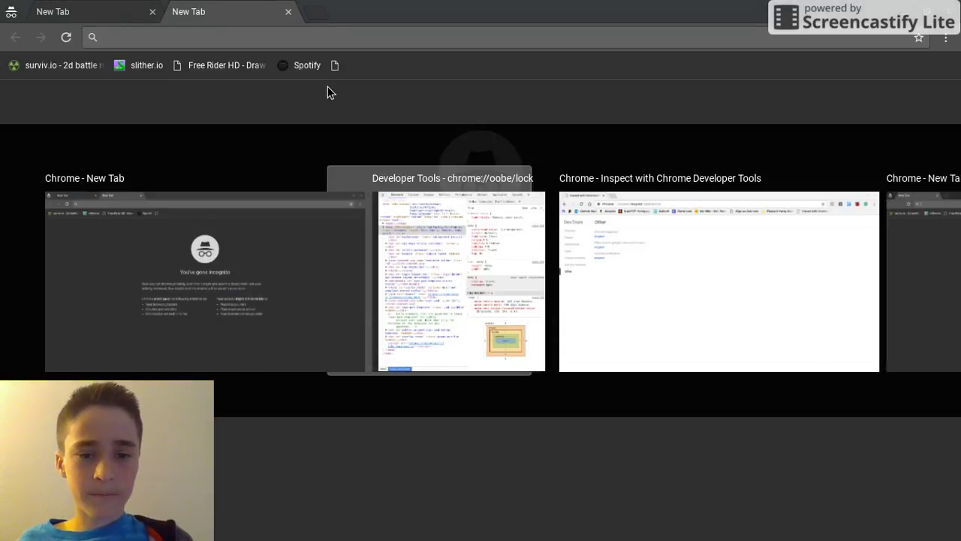
{"action": "key", "text": "alt+Tab"}
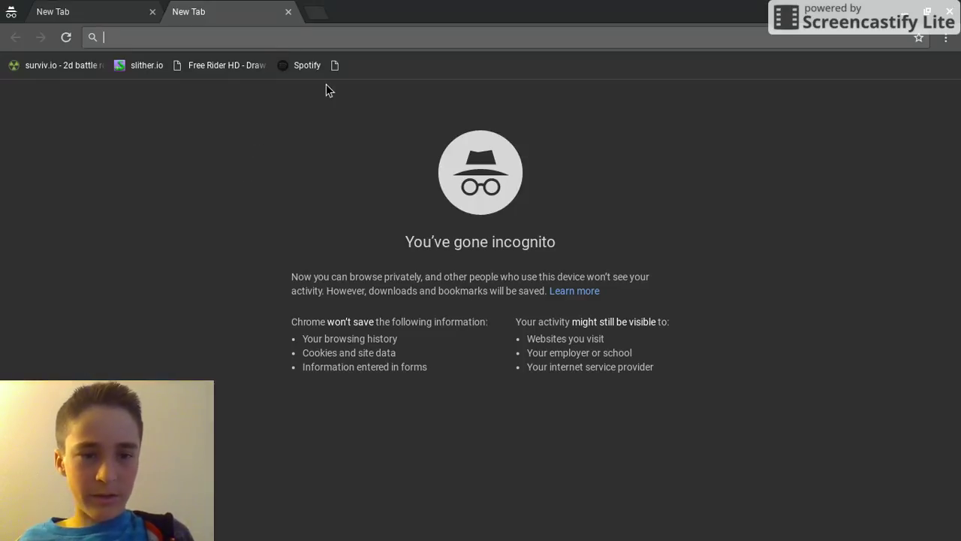
Load the Spotify and slither.io bookmarks in incognito, closing each tab afterward.
{"action": "left_click", "coordinate": [307, 68]}
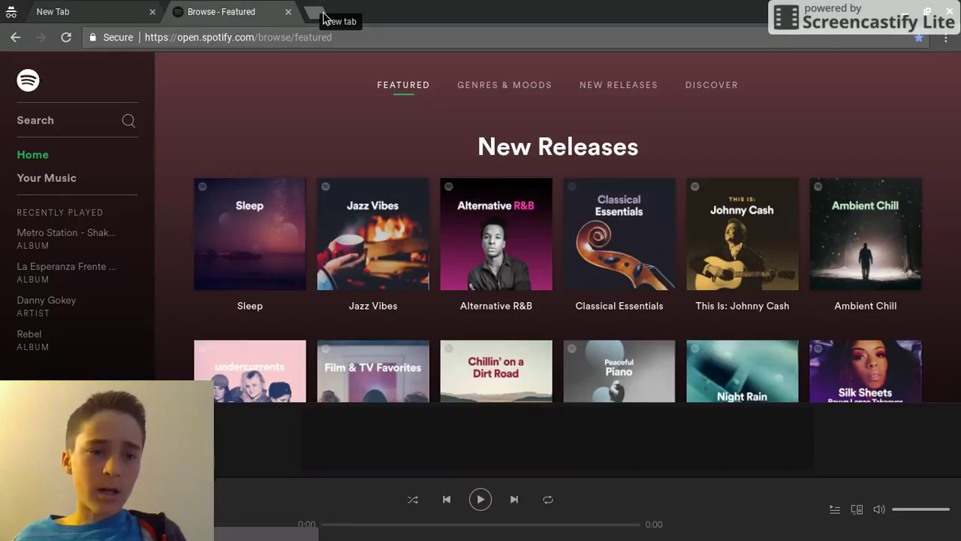
{"action": "scroll", "coordinate": [341, 75], "scroll_direction": "down", "scroll_amount": 1}
{"action": "scroll", "coordinate": [311, 53], "scroll_direction": "up", "scroll_amount": 1}
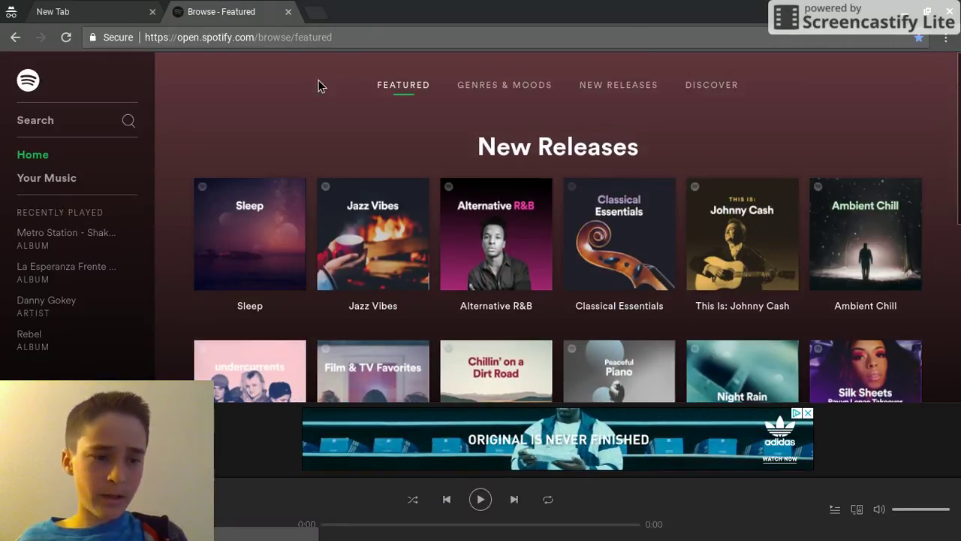
{"action": "left_click", "coordinate": [316, 11]}
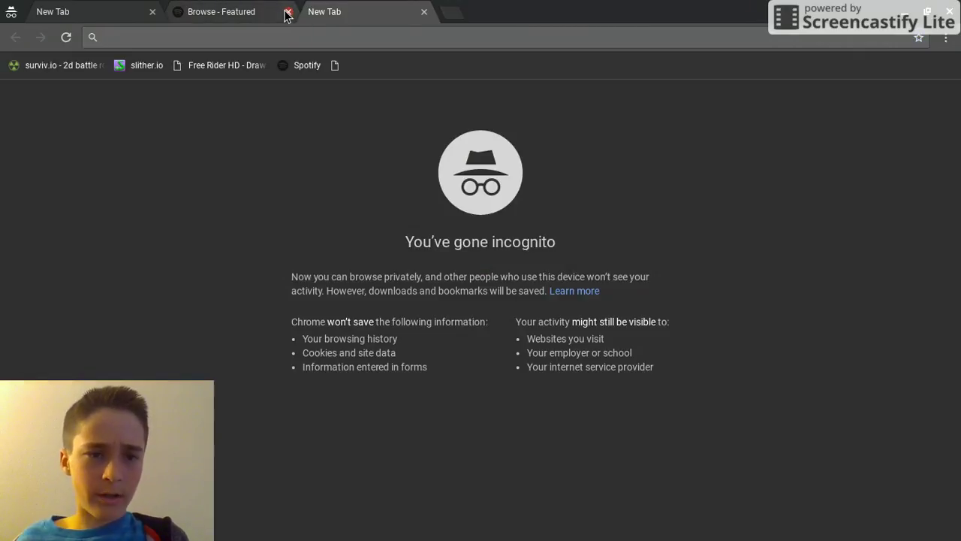
{"action": "left_click", "coordinate": [289, 11]}
{"action": "left_click", "coordinate": [122, 66]}
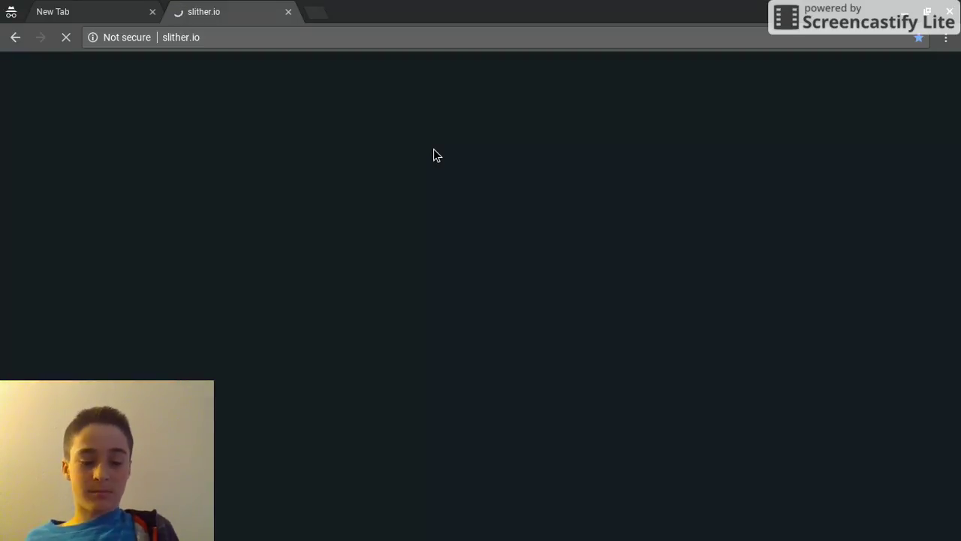
{"action": "left_click", "coordinate": [289, 13]}
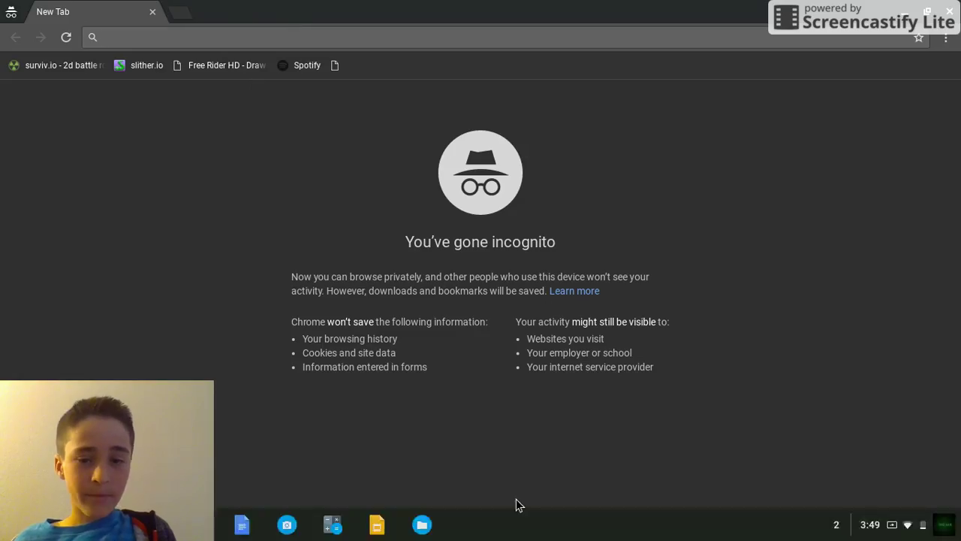
Select lines of text on the incognito page, such as the employer and internet provider list.
{"action": "left_click_drag", "start_coordinate": [524, 334], "coordinate": [565, 321]}
{"action": "left_click_drag", "start_coordinate": [524, 361], "coordinate": [620, 368]}
{"action": "left_click", "coordinate": [665, 359]}
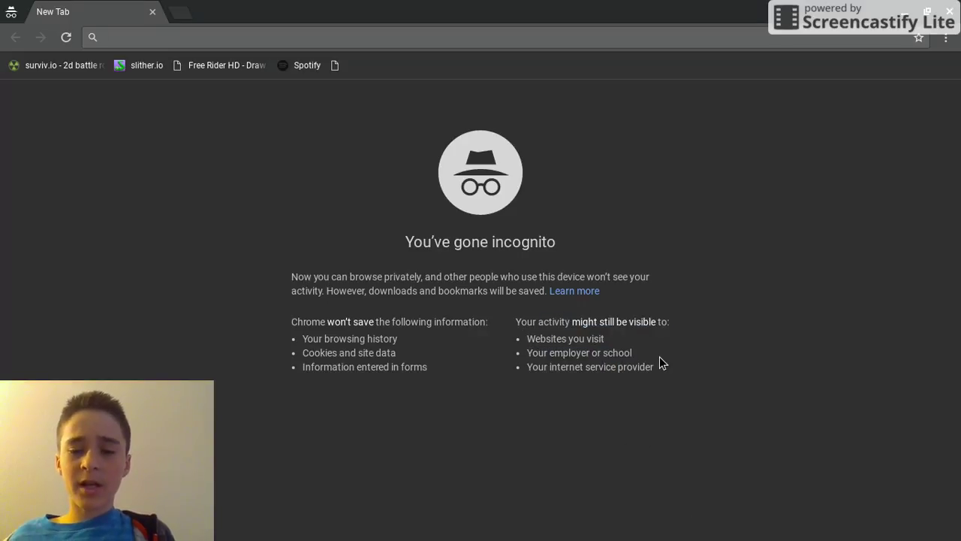
{"action": "left_click_drag", "start_coordinate": [526, 367], "coordinate": [468, 374]}
{"action": "left_click_drag", "start_coordinate": [573, 378], "coordinate": [666, 381]}
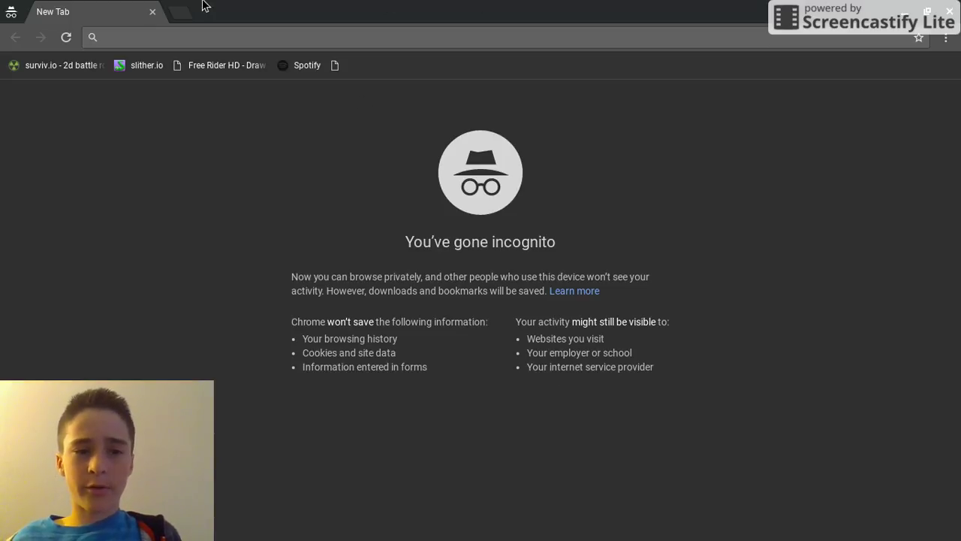
Minimize the incognito window, close DevTools, and replace the Inspect tab with a new tab.
{"action": "left_click", "coordinate": [902, 8]}
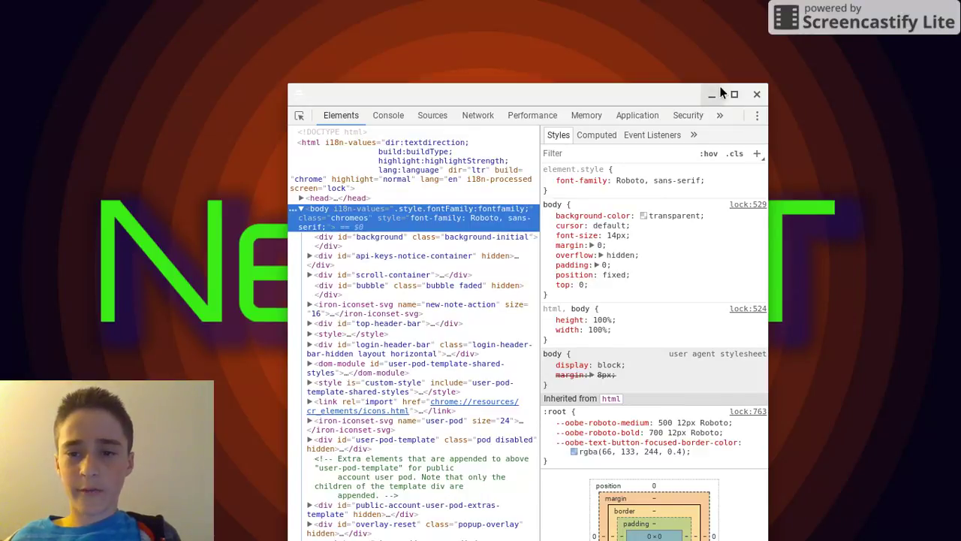
{"action": "left_click", "coordinate": [756, 91]}
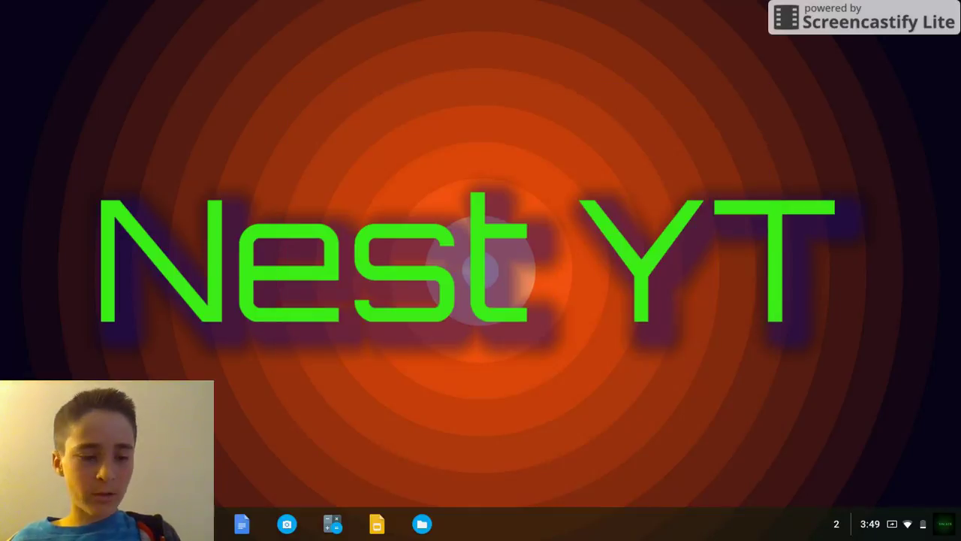
{"action": "key", "text": "ctrl+t"}
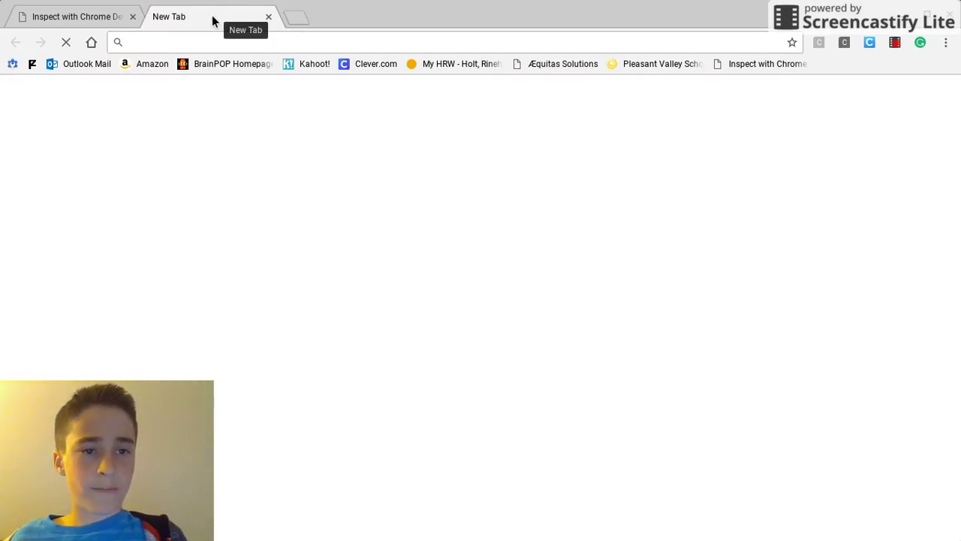
{"action": "left_click", "coordinate": [133, 16]}
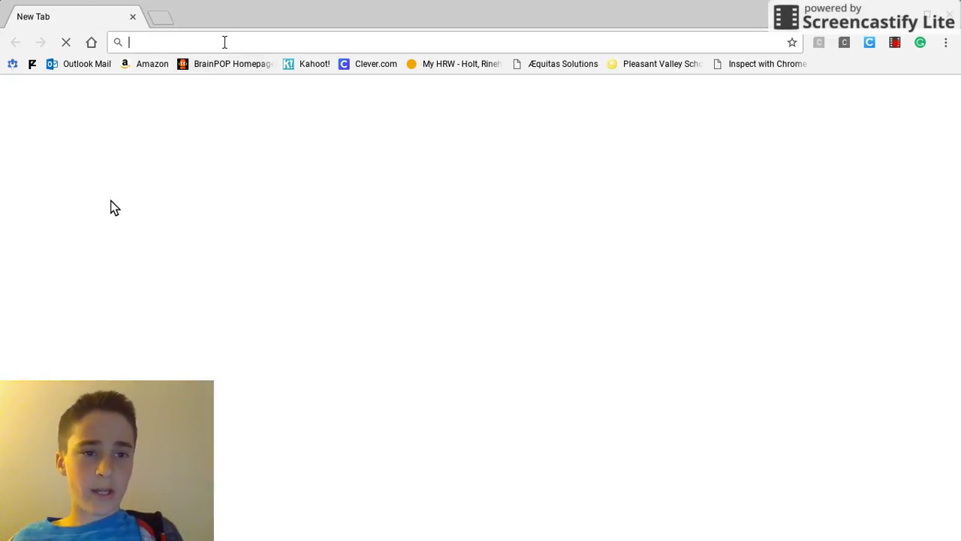
Open and close an incognito window twice with Ctrl+Shift+N and Ctrl+W, then show History.
{"action": "key", "text": "ctrl+shift+n"}
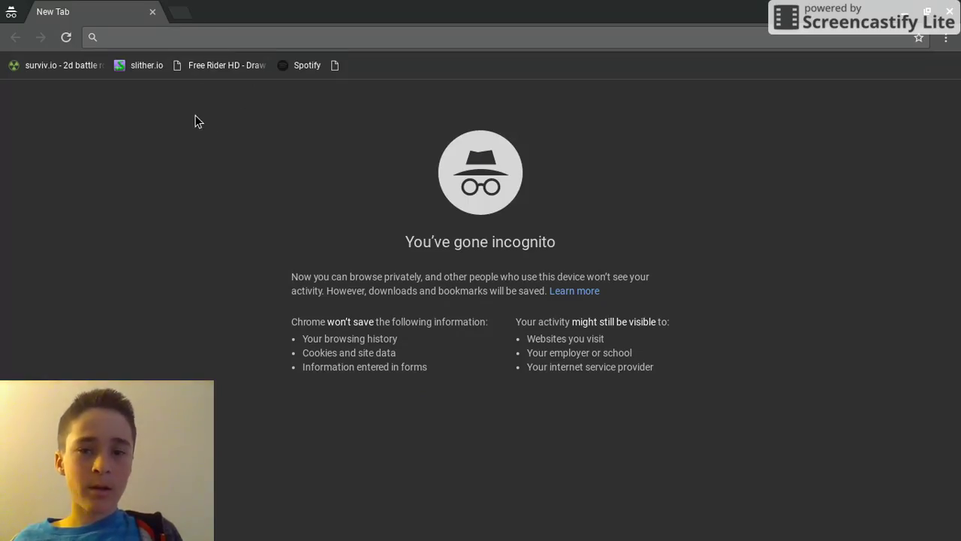
{"action": "key", "text": "ctrl+w"}
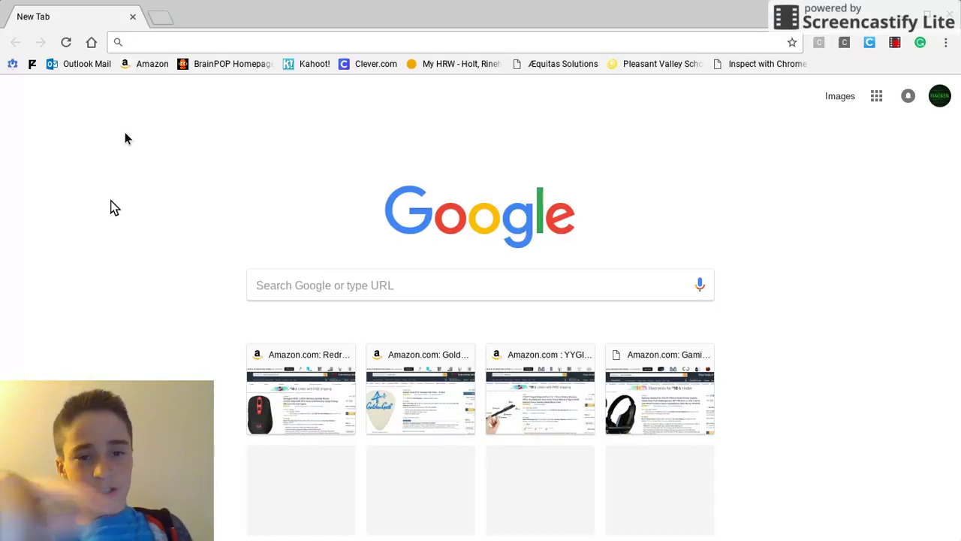
{"action": "key", "text": "ctrl+shift+n"}
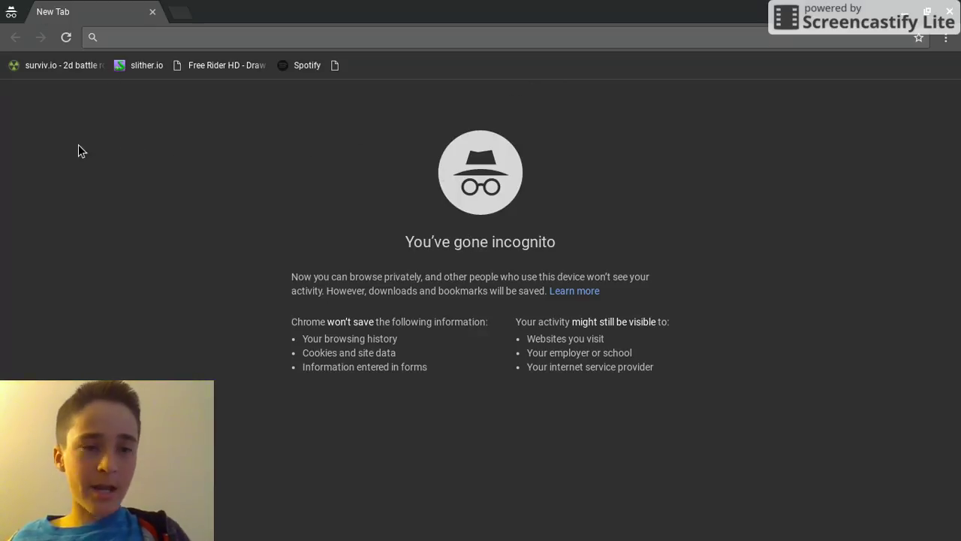
{"action": "key", "text": "ctrl+w"}
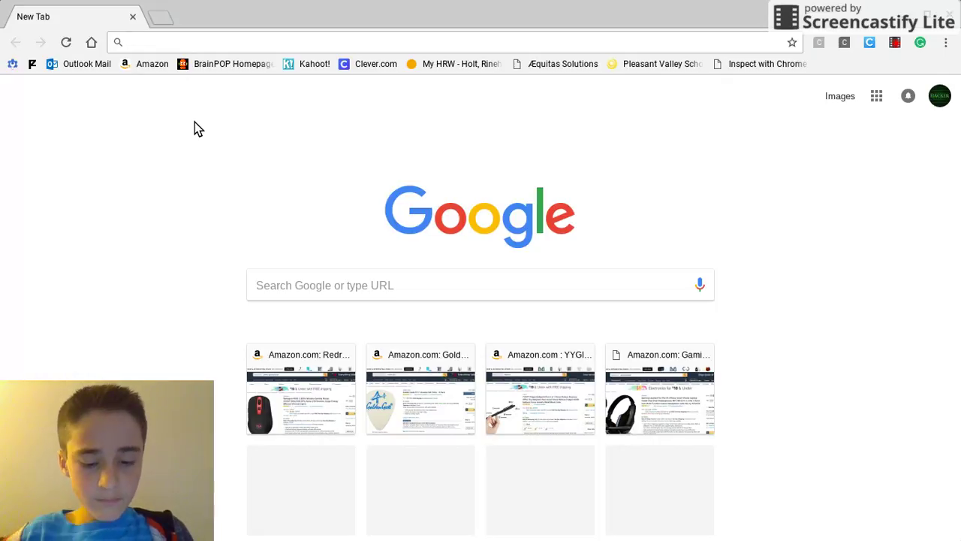
{"action": "key", "text": "ctrl+h"}
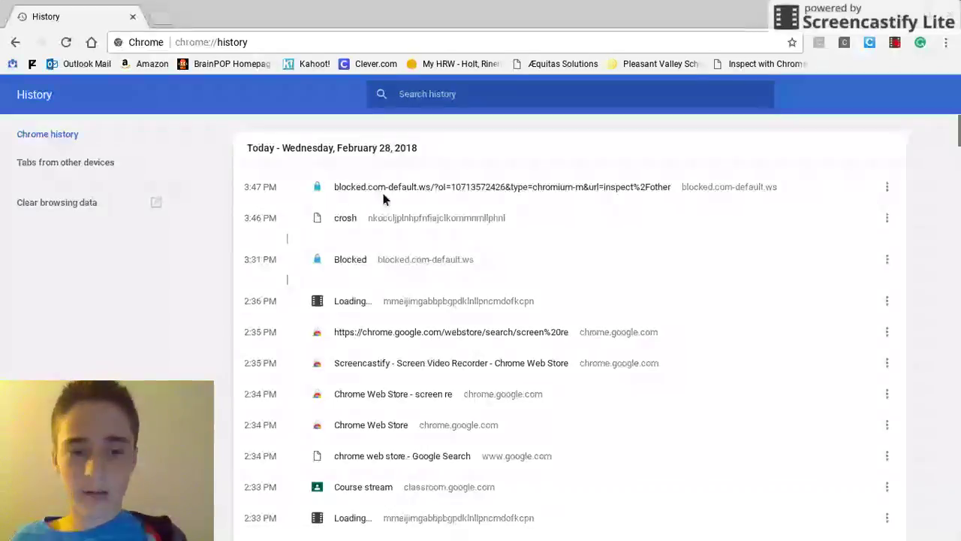
Revisit the blocked inspect page from History, return and scroll the list, then swap History for a new tab.
{"action": "left_click", "coordinate": [359, 192]}
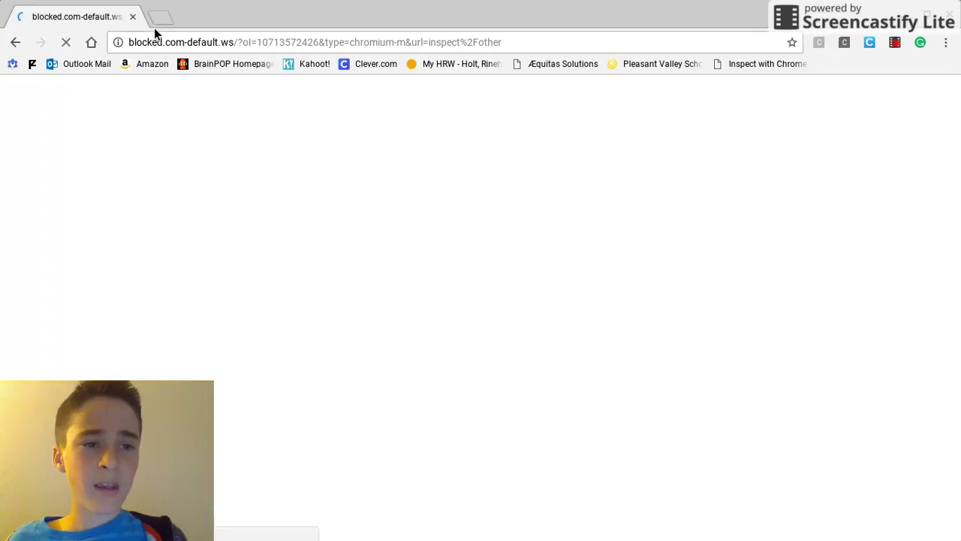
{"action": "left_click", "coordinate": [15, 43]}
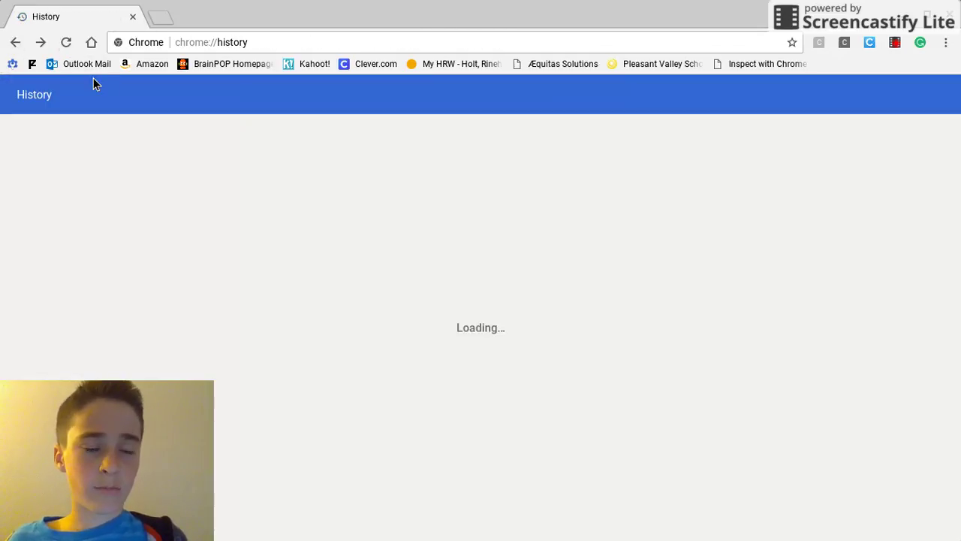
{"action": "scroll", "coordinate": [398, 195], "scroll_direction": "down", "scroll_amount": 1}
{"action": "scroll", "coordinate": [406, 198], "scroll_direction": "down", "scroll_amount": 2}
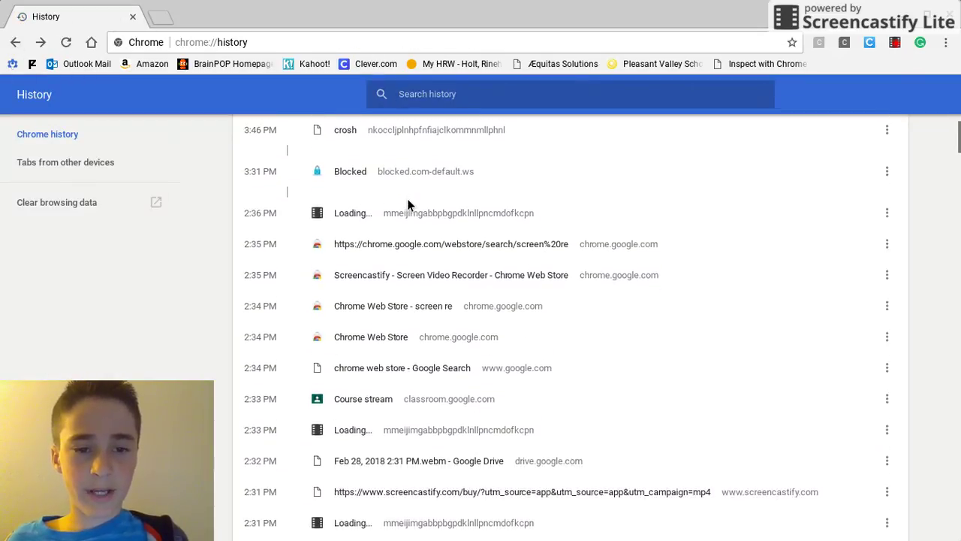
{"action": "scroll", "coordinate": [408, 214], "scroll_direction": "up", "scroll_amount": 2}
{"action": "scroll", "coordinate": [406, 263], "scroll_direction": "down", "scroll_amount": 2}
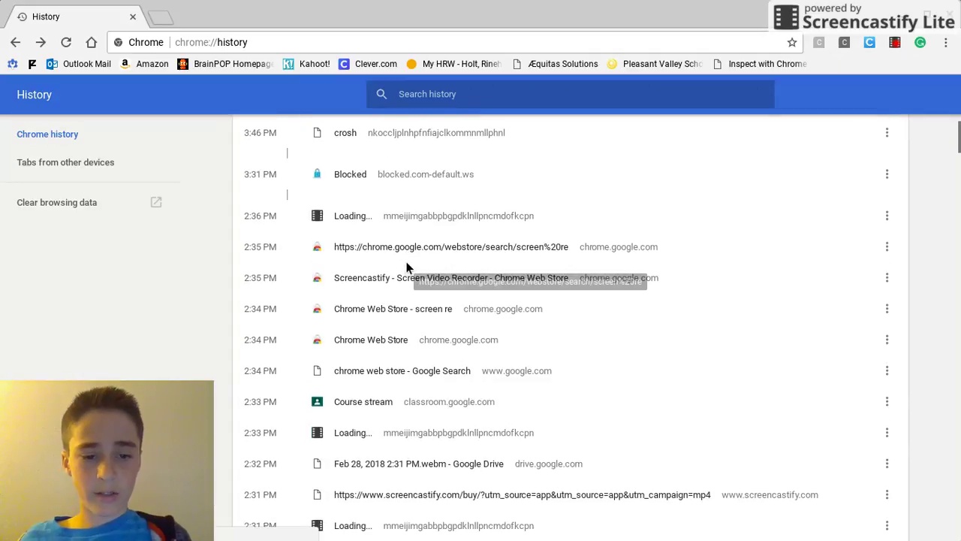
{"action": "scroll", "coordinate": [405, 263], "scroll_direction": "up", "scroll_amount": 3}
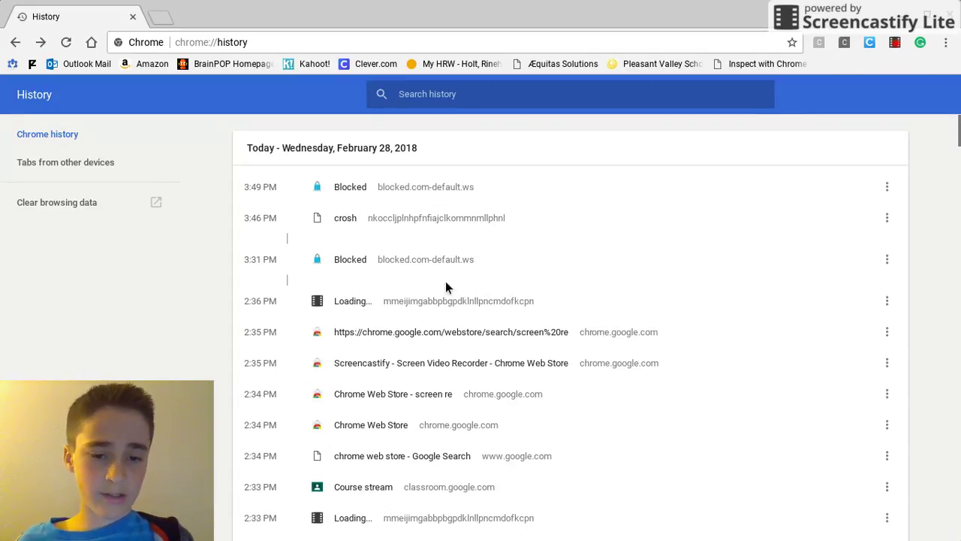
{"action": "left_click", "coordinate": [154, 15]}
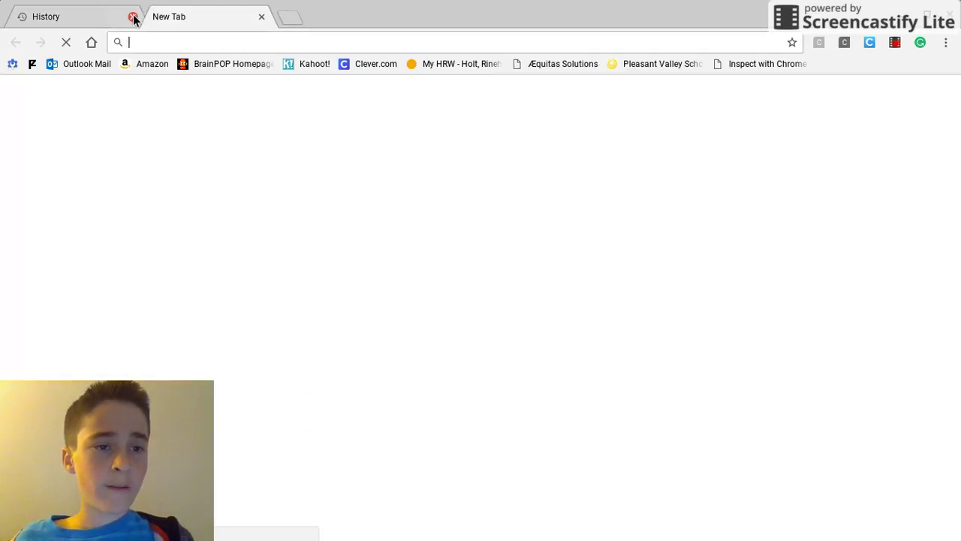
{"action": "left_click", "coordinate": [133, 17]}
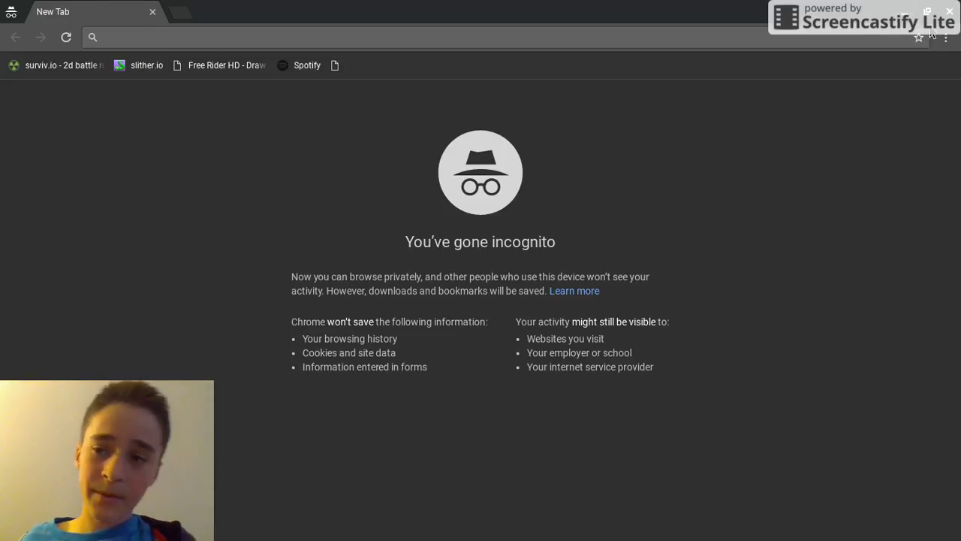
Minimize the incognito windows, open a regular window with Ctrl+N, and load the Inspect with Chrome bookmark.
{"action": "left_click", "coordinate": [905, 12]}
{"action": "key", "text": "alt+Tab"}
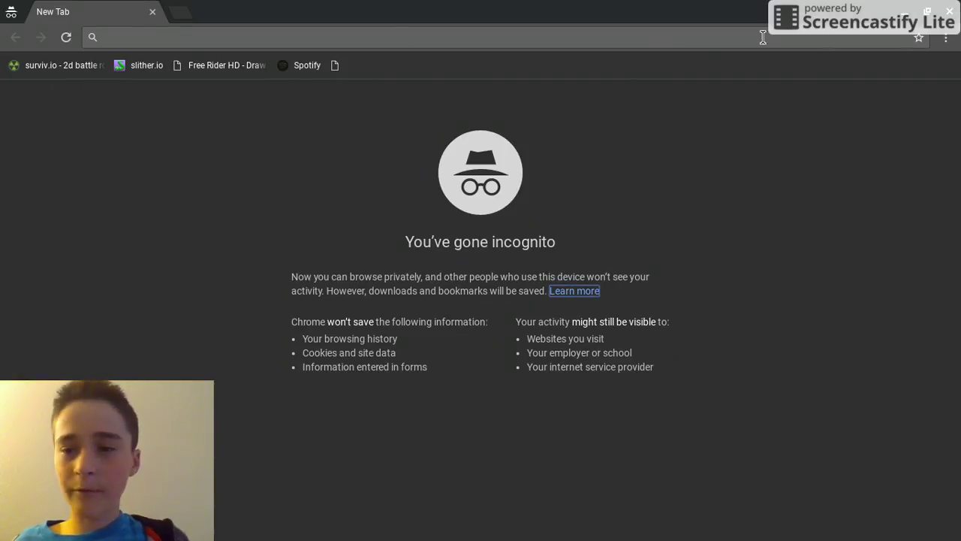
{"action": "key", "text": "alt+Tab"}
{"action": "key", "text": "alt+Tab"}
{"action": "key", "text": "alt+Tab"}
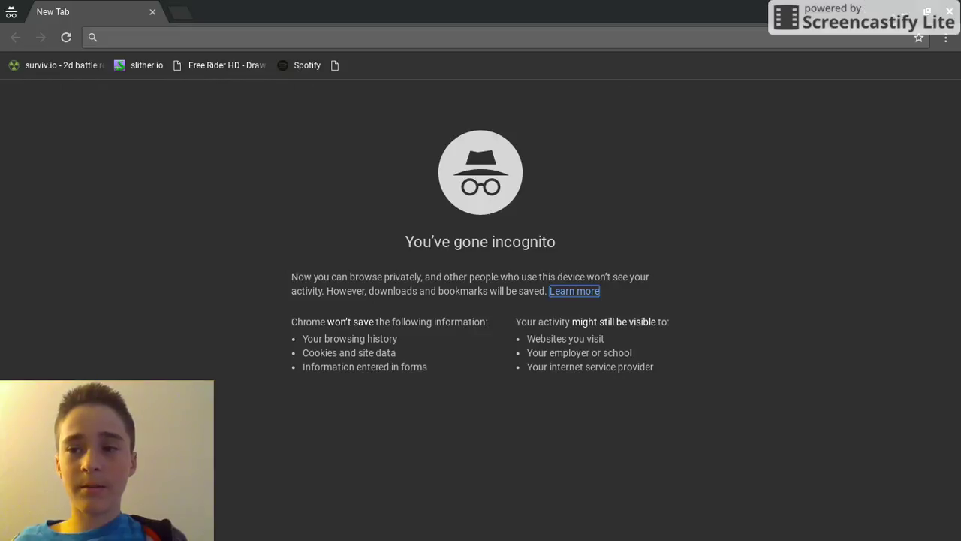
{"action": "left_click", "coordinate": [904, 13]}
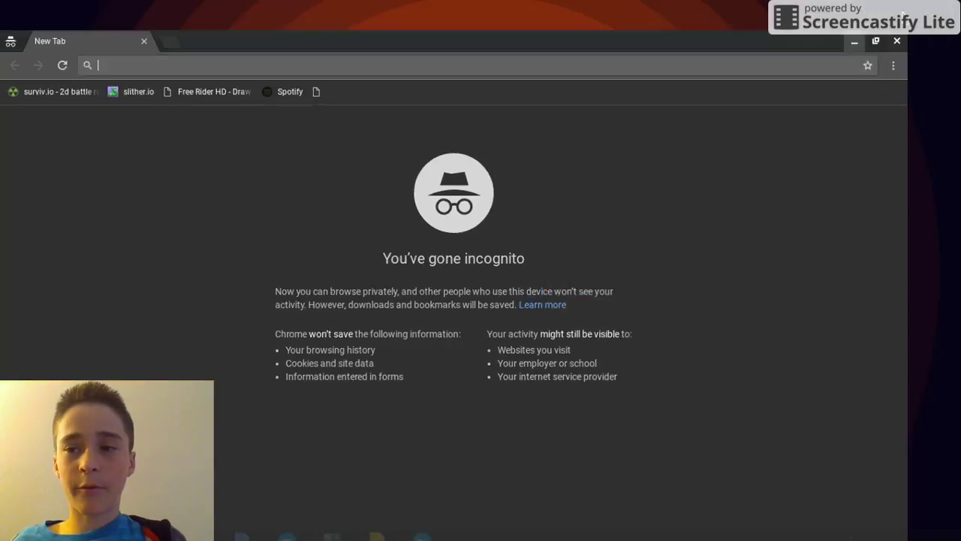
{"action": "key", "text": "ctrl+n"}
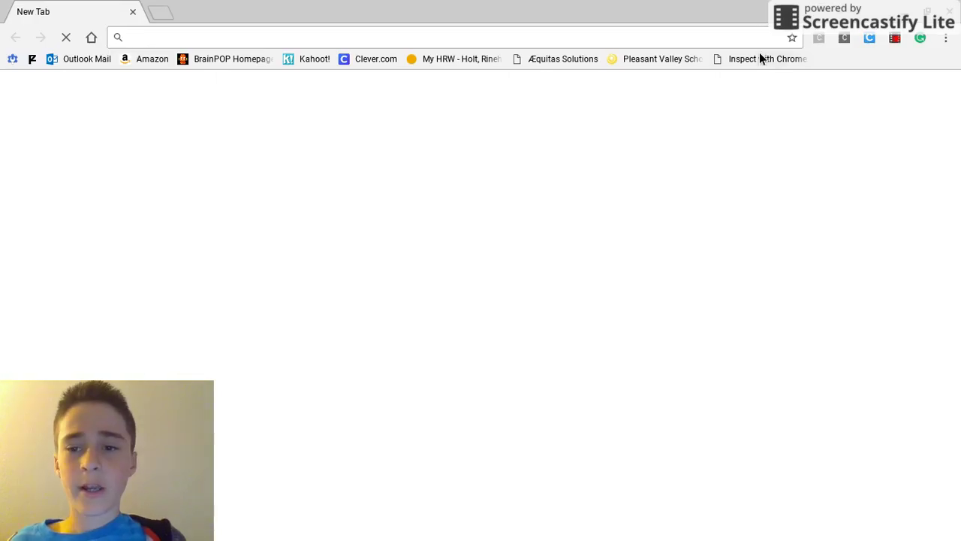
{"action": "left_click", "coordinate": [760, 59]}
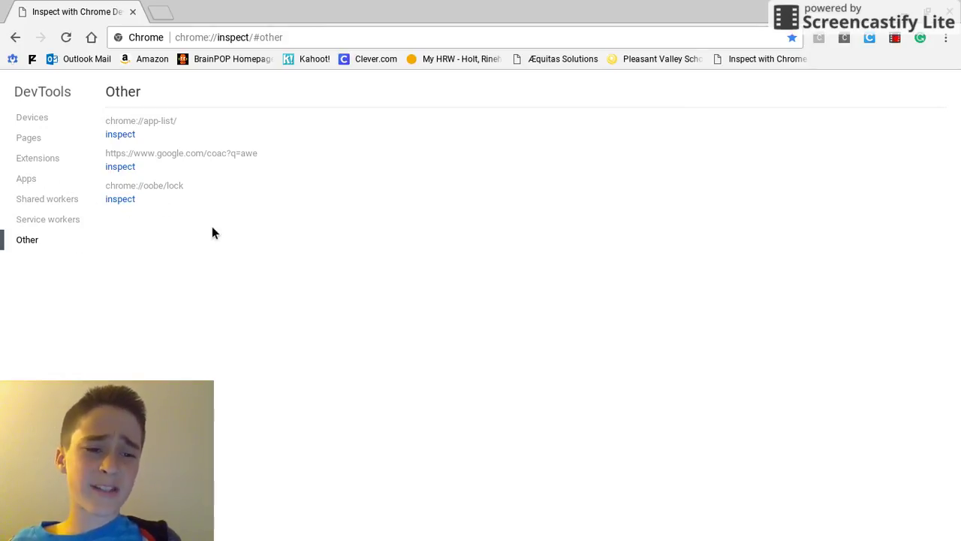
Inspect chrome://oobe/lock and open an incognito window from the DevTools title-bar menu, closing its extra tab.
{"action": "left_click", "coordinate": [120, 199]}
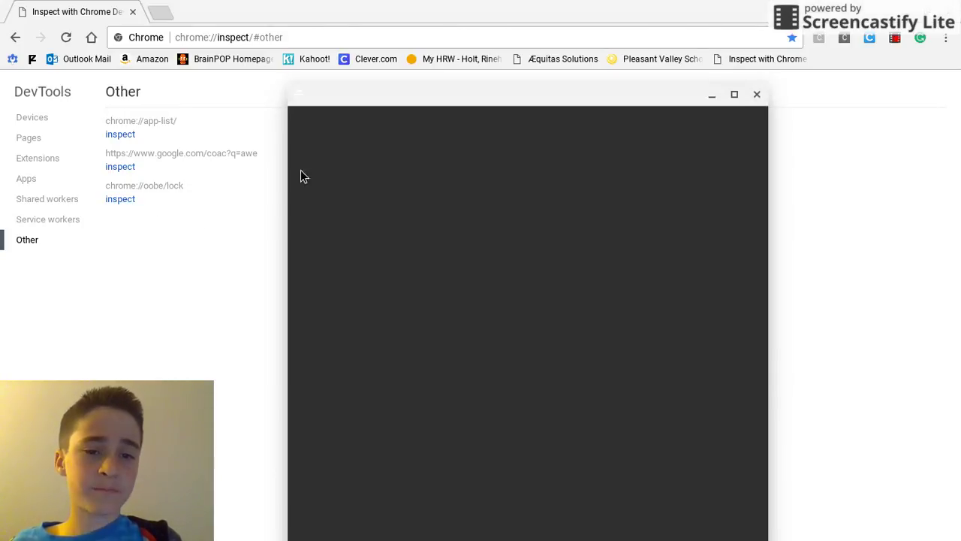
{"action": "right_click", "coordinate": [462, 88]}
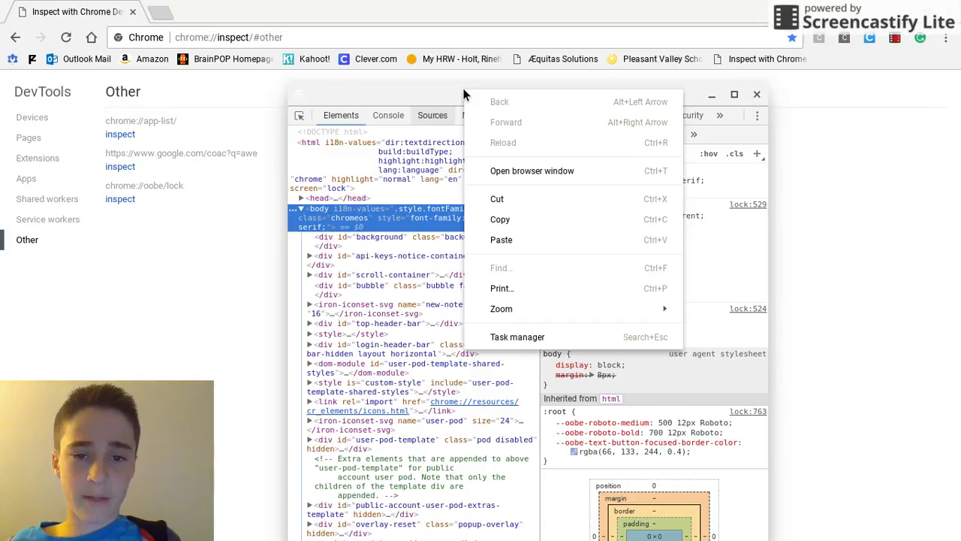
{"action": "left_click", "coordinate": [497, 168]}
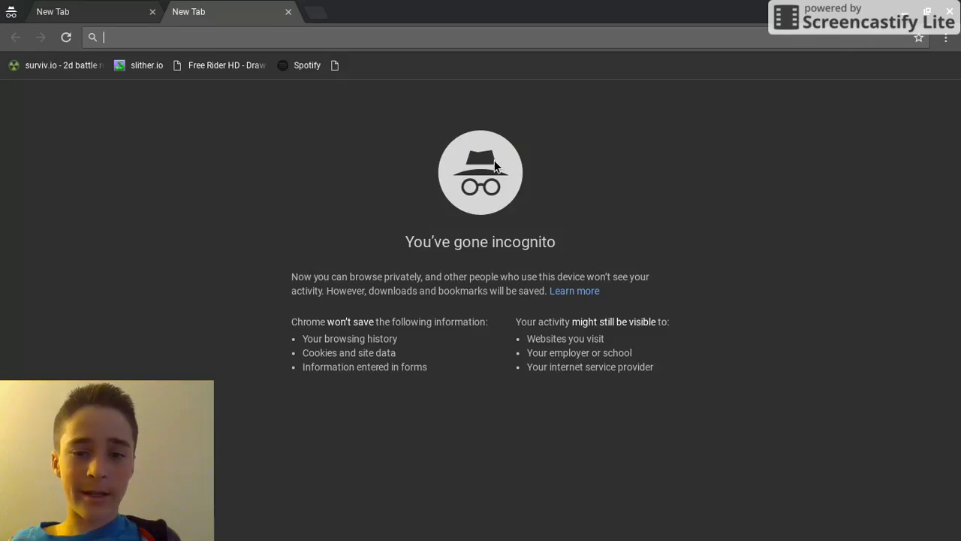
{"action": "left_click", "coordinate": [289, 11]}
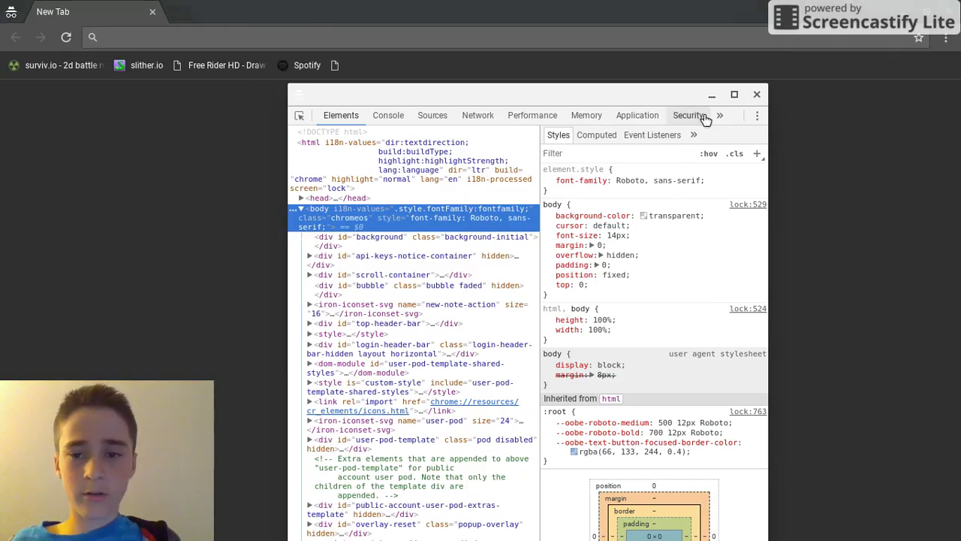
Close the DevTools window and the chrome://inspect browser window.
{"action": "left_click", "coordinate": [756, 94]}
{"action": "key", "text": "alt+Tab"}
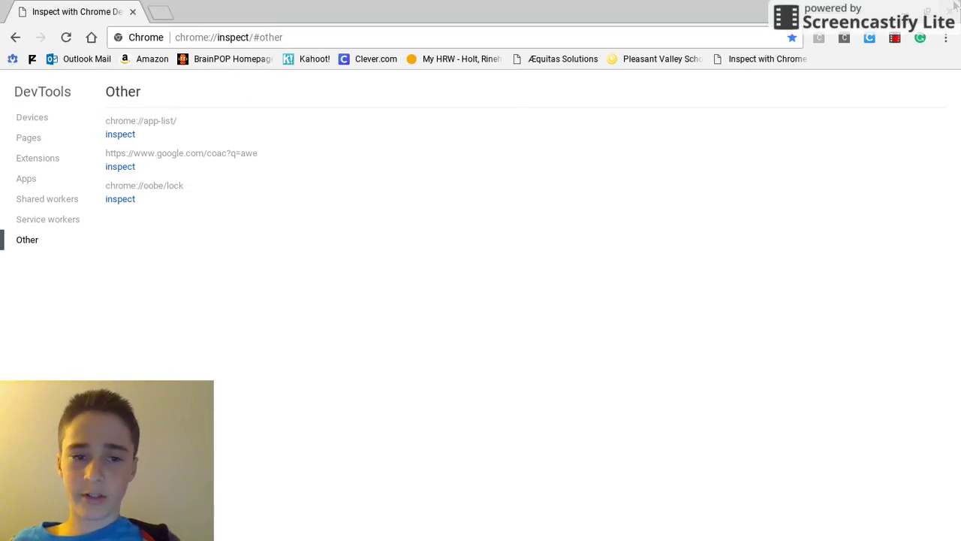
{"action": "left_click", "coordinate": [952, 6]}
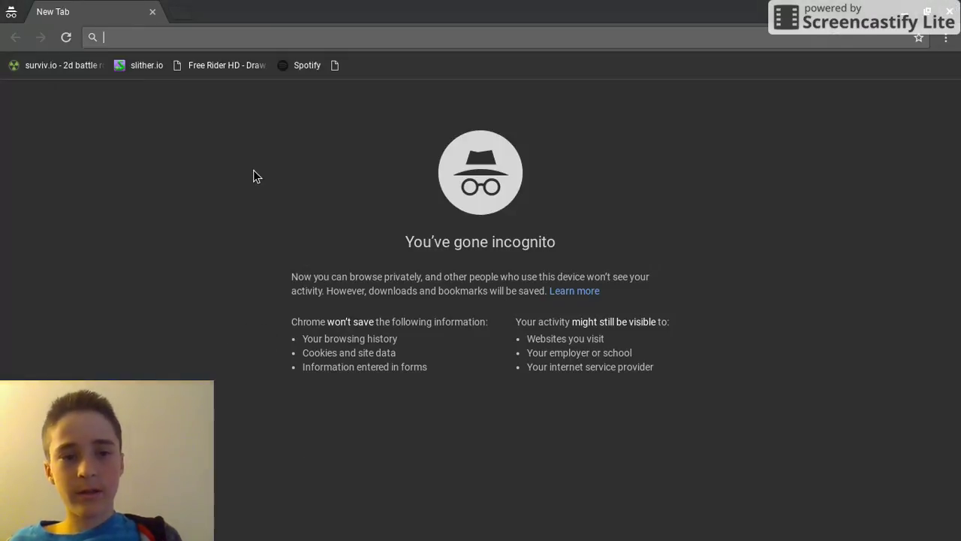
Open another incognito window with Ctrl+Shift+N and switch to it.
{"action": "key", "text": "alt+Tab"}
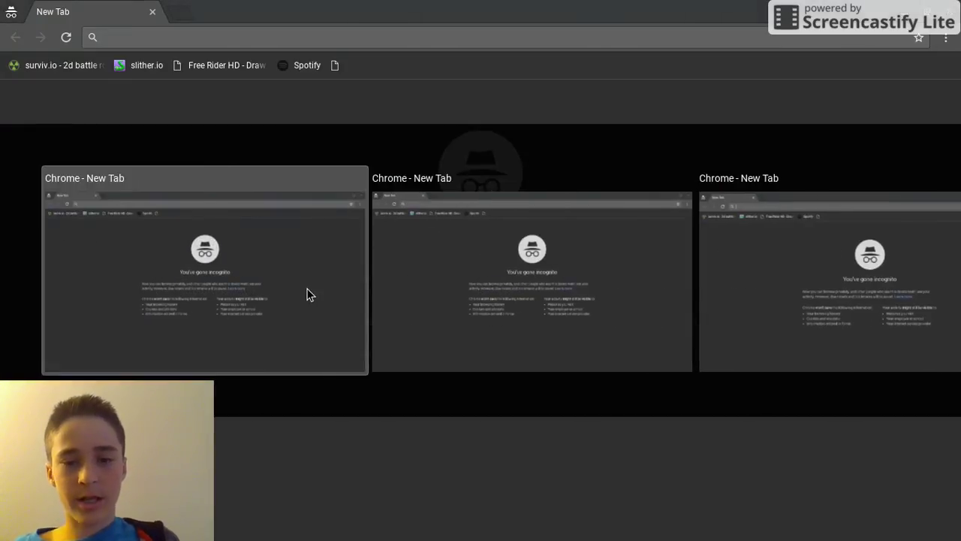
{"action": "key", "text": "alt+Tab"}
{"action": "key", "text": "alt+Tab"}
{"action": "key", "text": "alt+Tab"}
{"action": "key", "text": "alt+Tab"}
{"action": "key", "text": "alt+Tab"}
{"action": "key", "text": "alt+Tab"}
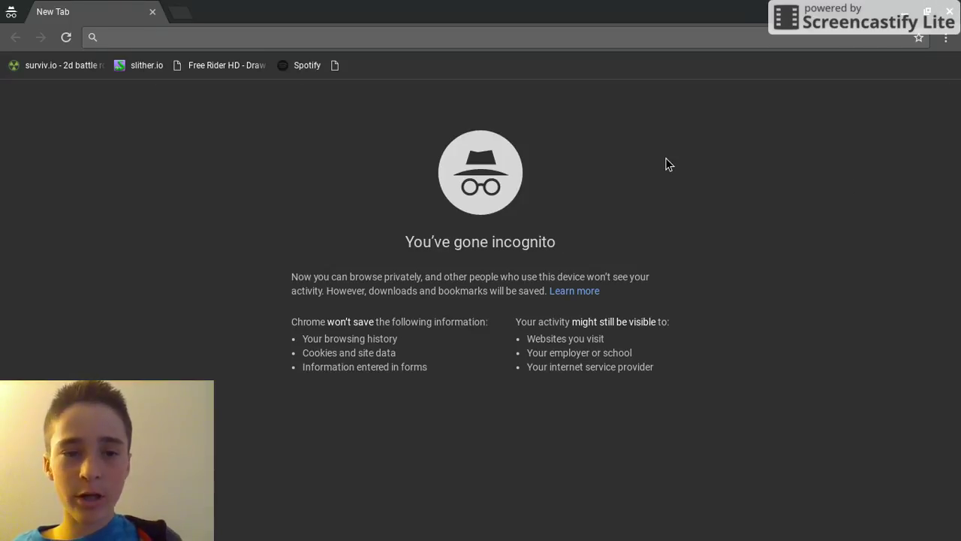
{"action": "key", "text": "ctrl+shift+n"}
{"action": "key", "text": "alt+Tab"}
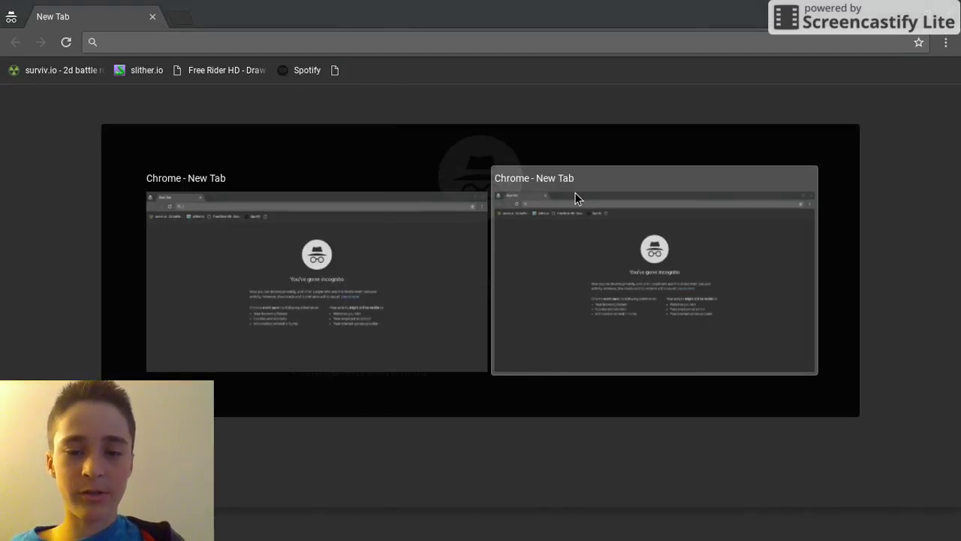
{"action": "left_click", "coordinate": [929, 9]}
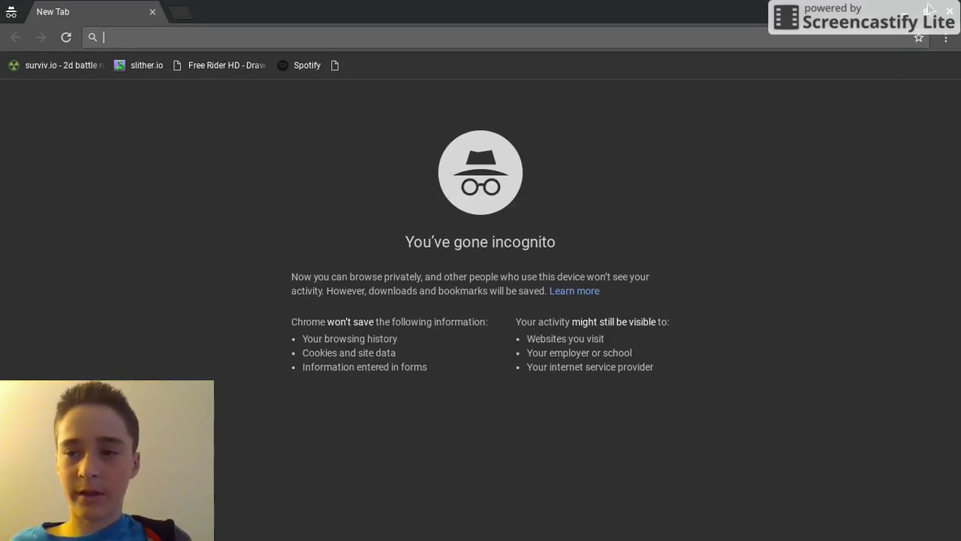
Tear a new incognito tab out into its own window, then close the incognito window.
{"action": "left_click", "coordinate": [181, 11]}
{"action": "left_click_drag", "start_coordinate": [208, 18], "coordinate": [369, 58]}
{"action": "key", "text": "alt+Tab"}
{"action": "key", "text": "alt+Tab"}
{"action": "key", "text": "alt+Tab"}
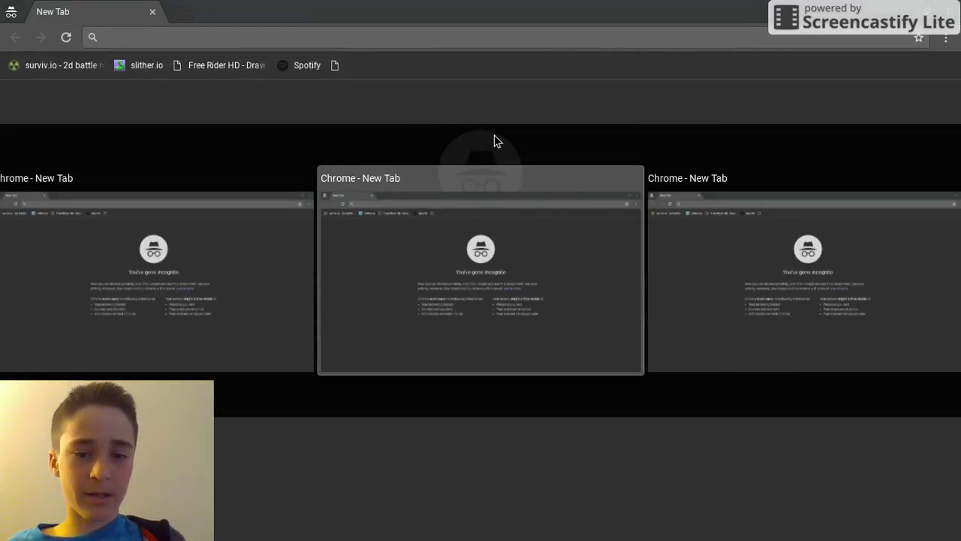
{"action": "key", "text": "alt+Tab"}
{"action": "key", "text": "alt+Tab"}
{"action": "key", "text": "alt+Tab"}
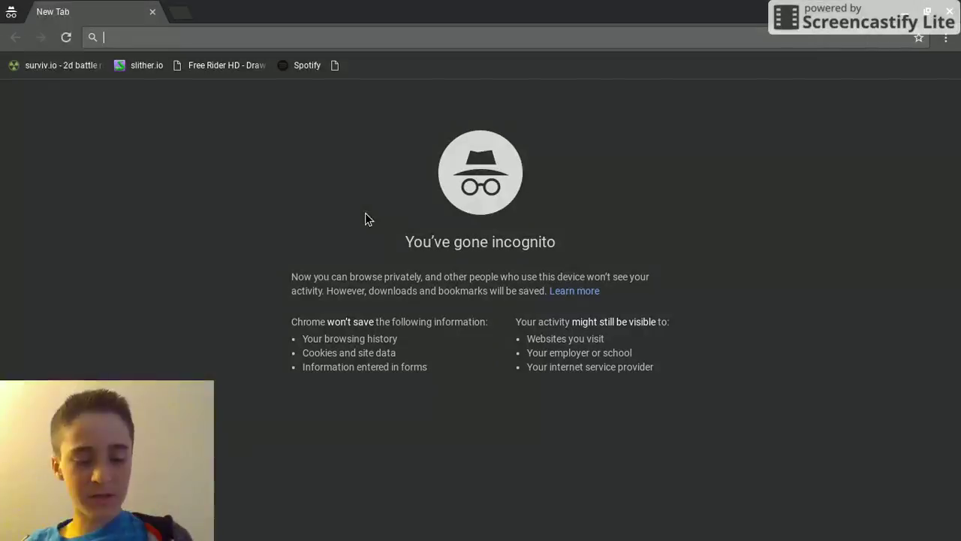
{"action": "left_click", "coordinate": [949, 10]}
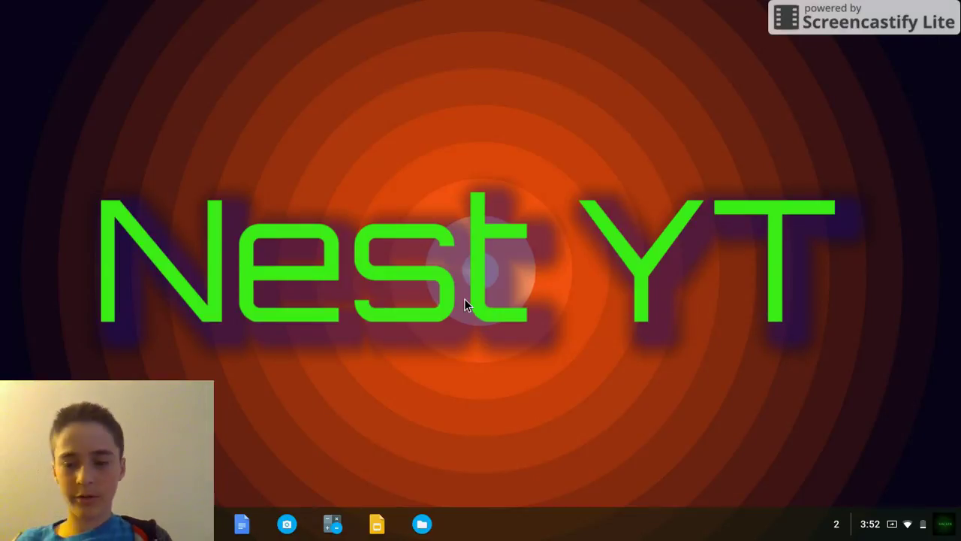
Dismiss the Connected class and Files sync notifications from the shelf.
{"action": "left_click", "coordinate": [835, 524]}
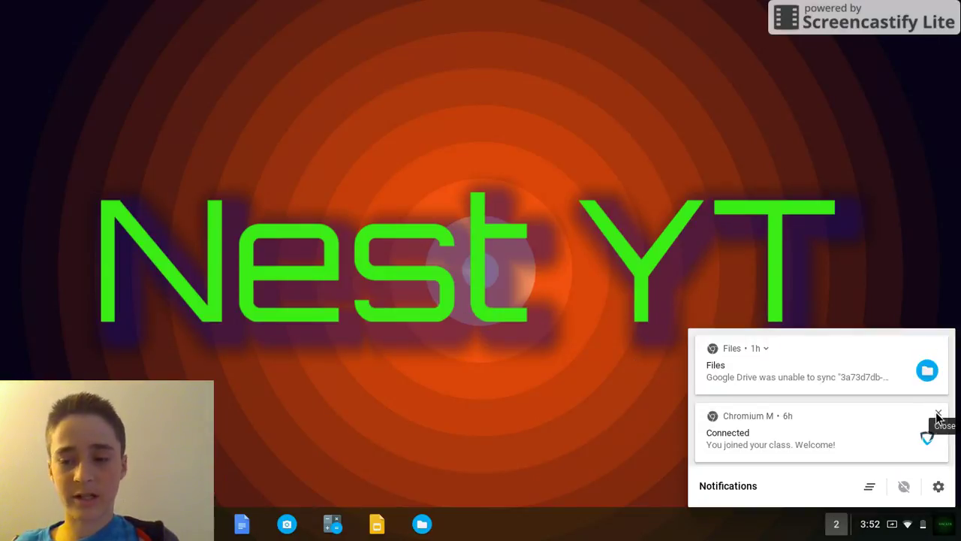
{"action": "left_click", "coordinate": [938, 414]}
{"action": "left_click", "coordinate": [938, 346]}
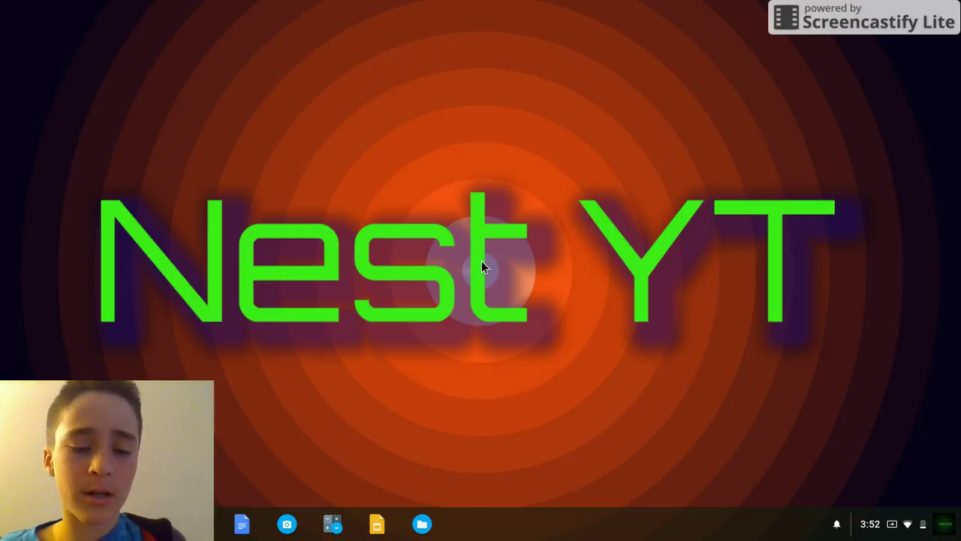
Open and close a new Chrome window, then launch the Files app.
{"action": "key", "text": "ctrl+n"}
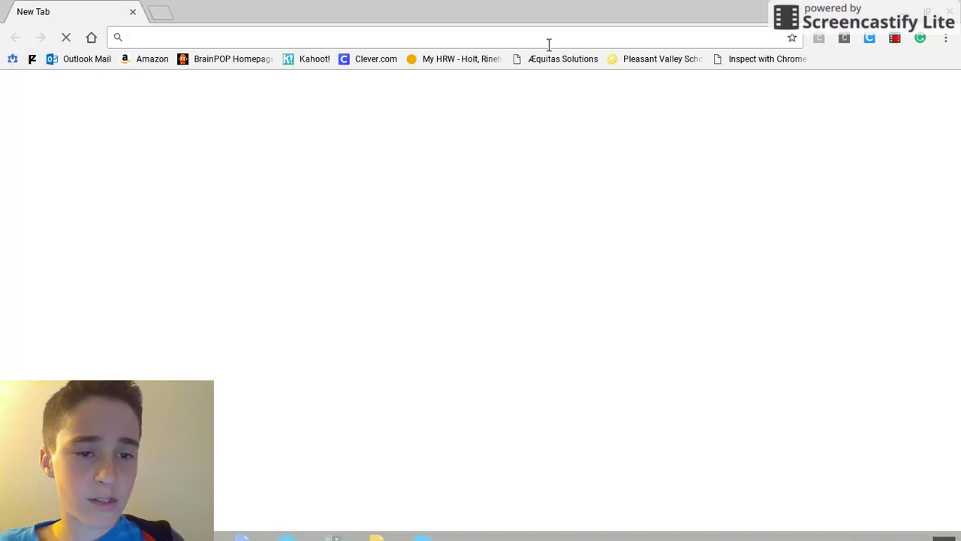
{"action": "left_click", "coordinate": [132, 13]}
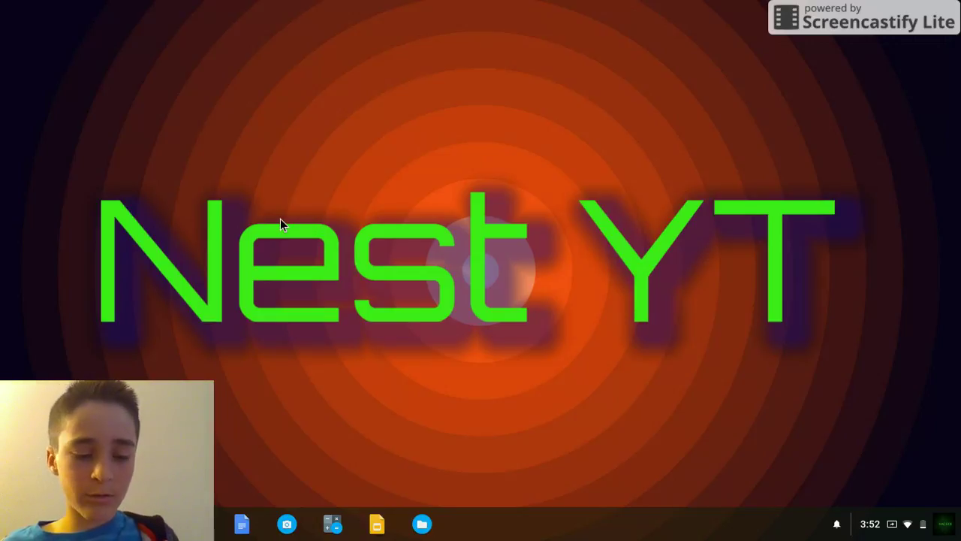
{"action": "left_click", "coordinate": [422, 523]}
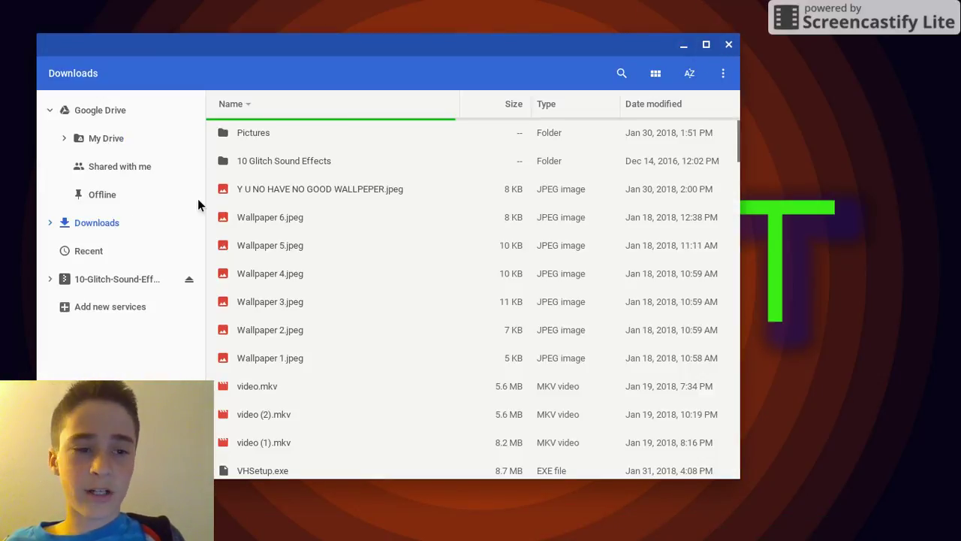
Watch the NEST intro in video.mkv from Downloads, close the player and Files, then open a new Chrome window.
{"action": "scroll", "coordinate": [278, 307], "scroll_direction": "down", "scroll_amount": 3}
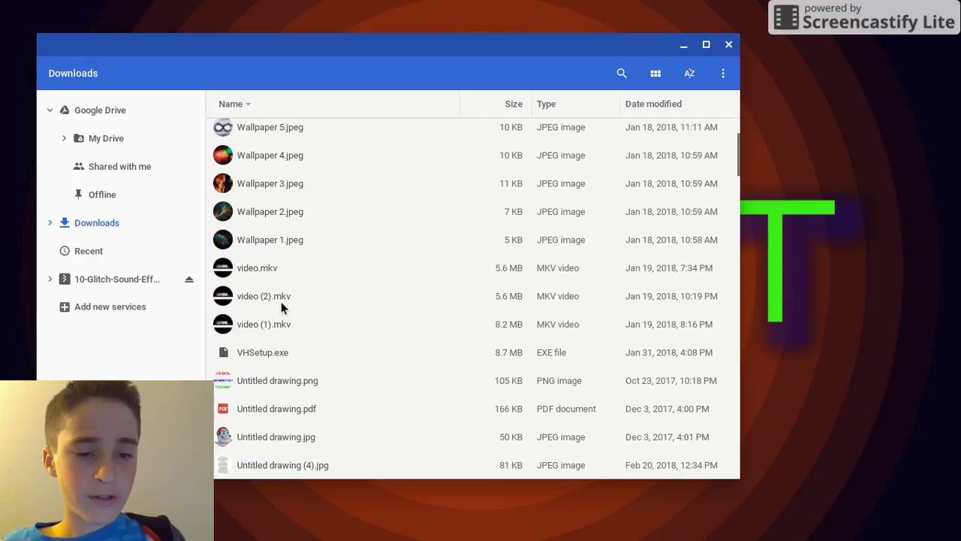
{"action": "double_click", "coordinate": [274, 269]}
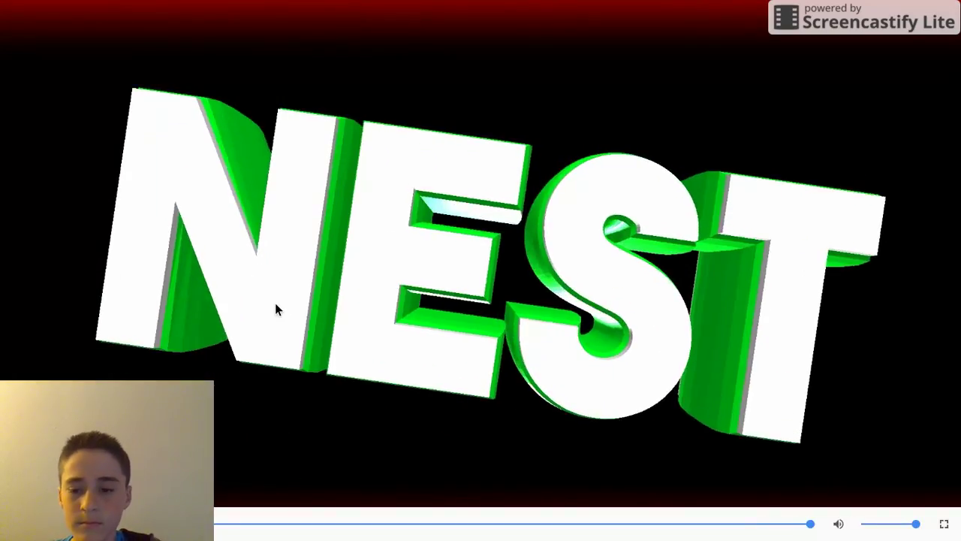
{"action": "mouse_move", "coordinate": [620, 38]}
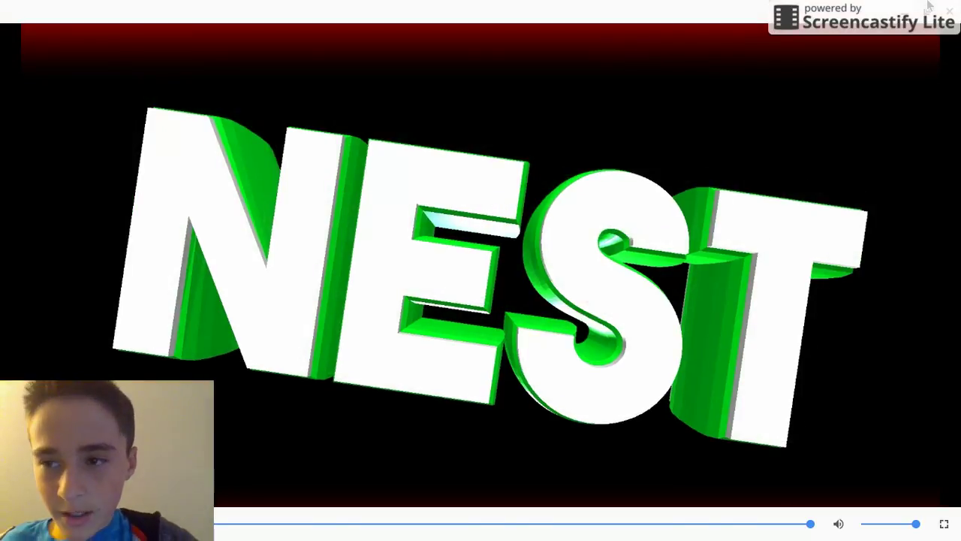
{"action": "left_click", "coordinate": [947, 7]}
{"action": "left_click", "coordinate": [727, 43]}
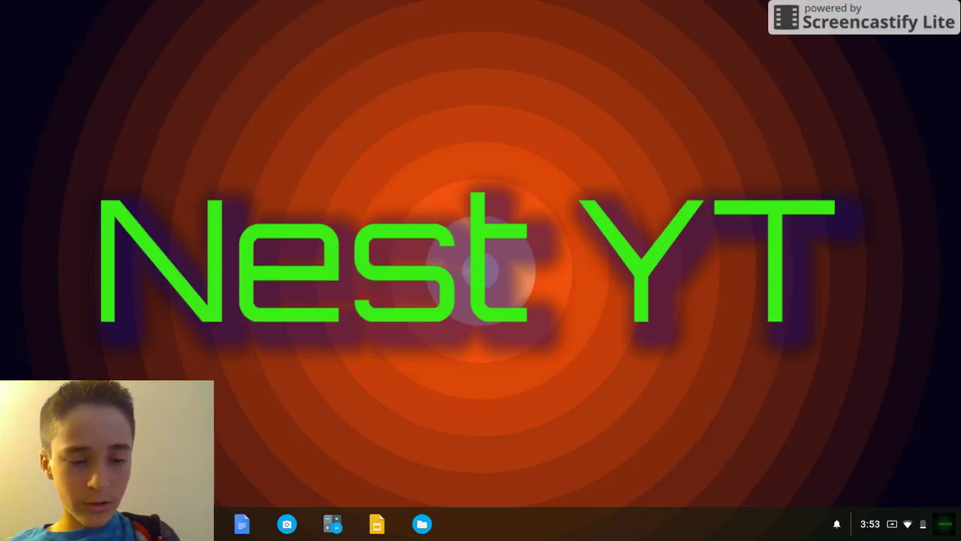
{"action": "key", "text": "ctrl+n"}
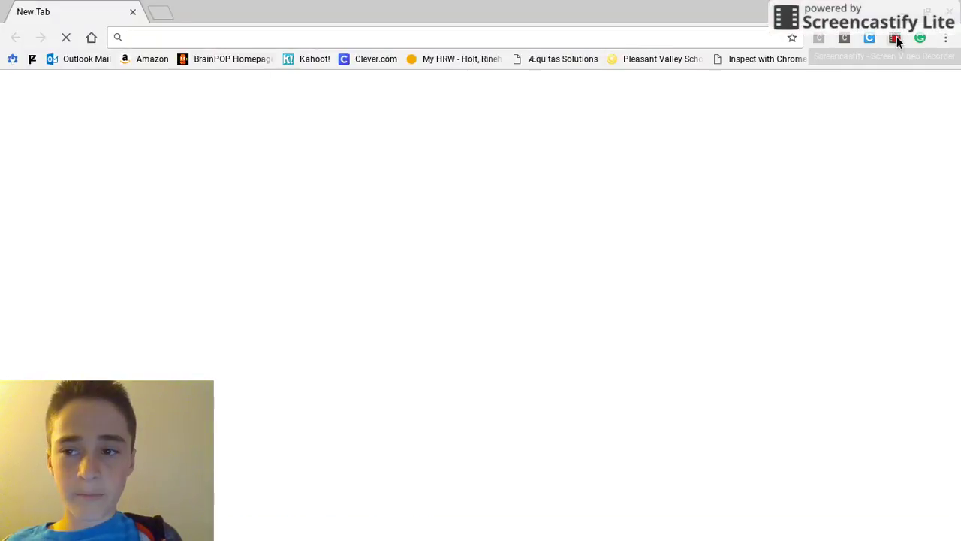